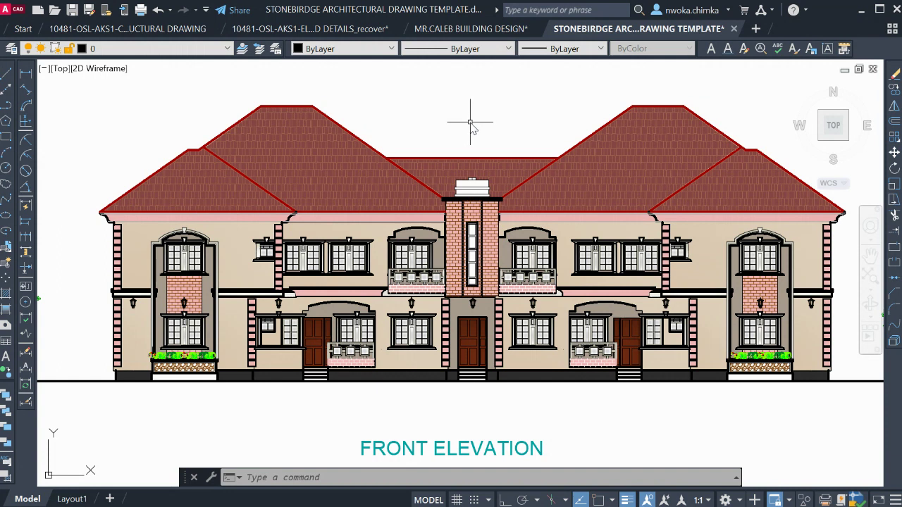
Look over the front elevation and first floor plan sheets and their place in the row of drawing sheets
{"action": "scroll", "coordinate": [471, 117], "scroll_direction": "down", "scroll_amount": 2}
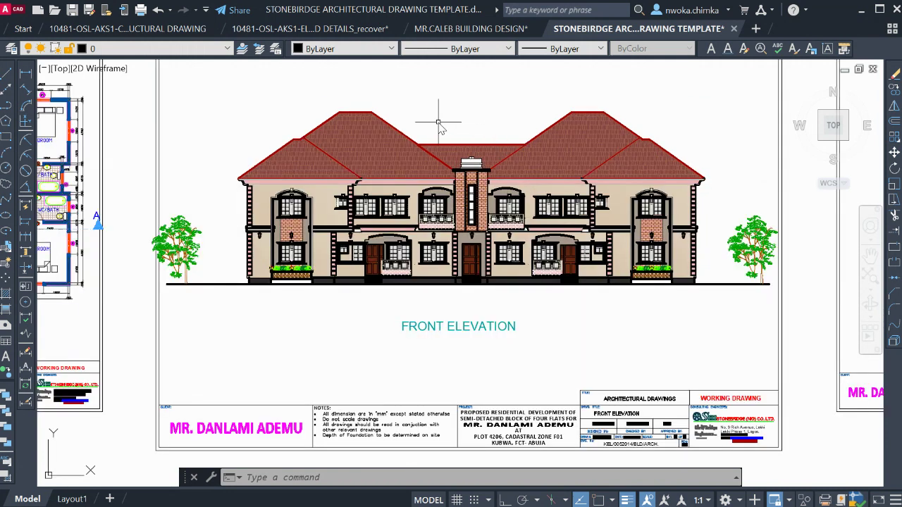
{"action": "middle_click_drag", "start_coordinate": [503, 136], "coordinate": [493, 134]}
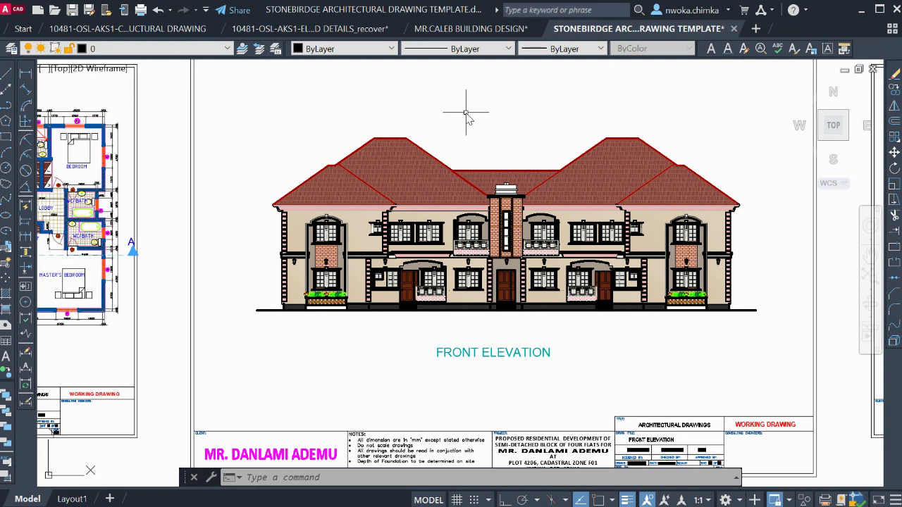
{"action": "scroll", "coordinate": [465, 118], "scroll_direction": "down", "scroll_amount": 2}
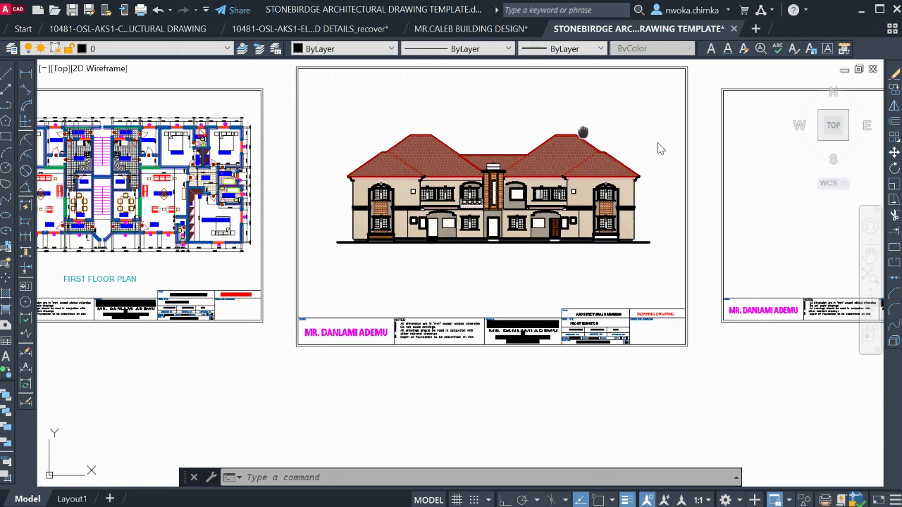
{"action": "middle_click_drag", "start_coordinate": [328, 111], "coordinate": [499, 125]}
{"action": "scroll", "coordinate": [206, 223], "scroll_direction": "up", "scroll_amount": 2}
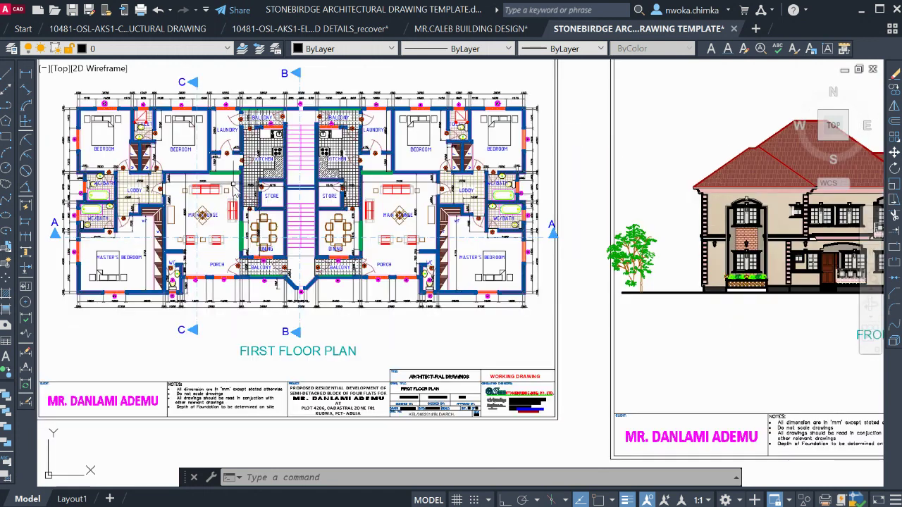
{"action": "middle_click_drag", "start_coordinate": [267, 176], "coordinate": [324, 209]}
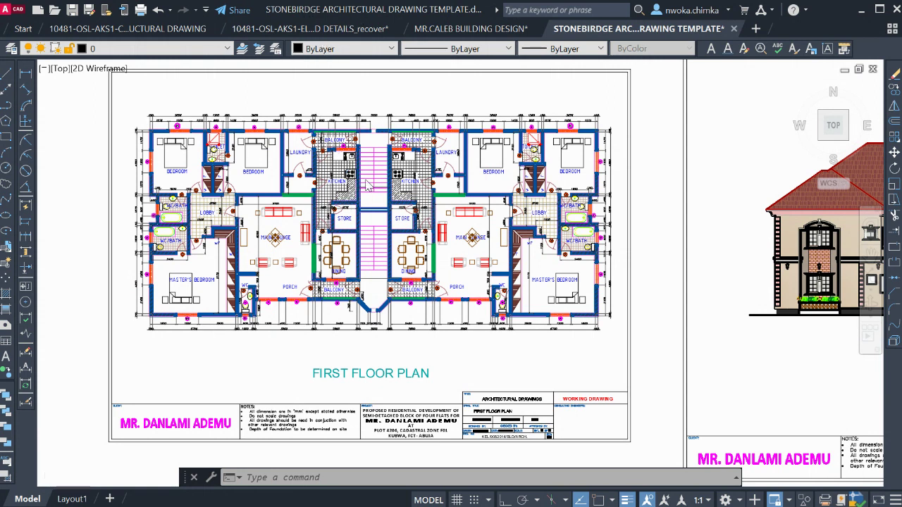
{"action": "scroll", "coordinate": [363, 178], "scroll_direction": "down", "scroll_amount": 2}
{"action": "middle_click_drag", "start_coordinate": [546, 166], "coordinate": [402, 175]}
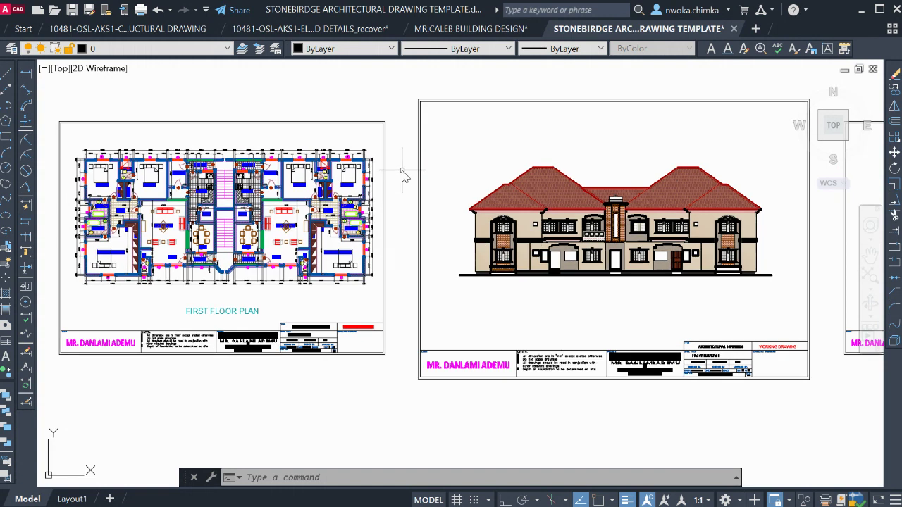
{"action": "scroll", "coordinate": [398, 176], "scroll_direction": "down", "scroll_amount": 2}
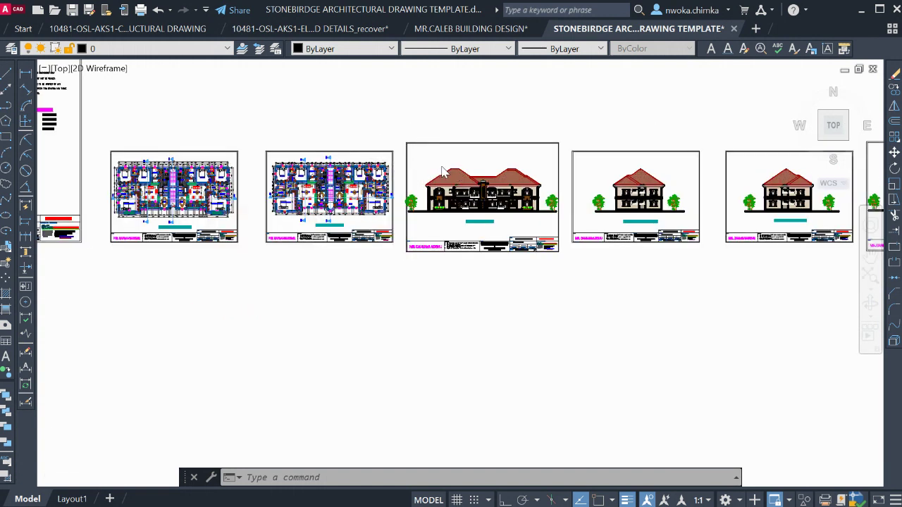
{"action": "scroll", "coordinate": [400, 134], "scroll_direction": "down", "scroll_amount": 1}
{"action": "middle_click_drag", "start_coordinate": [399, 134], "coordinate": [468, 158]}
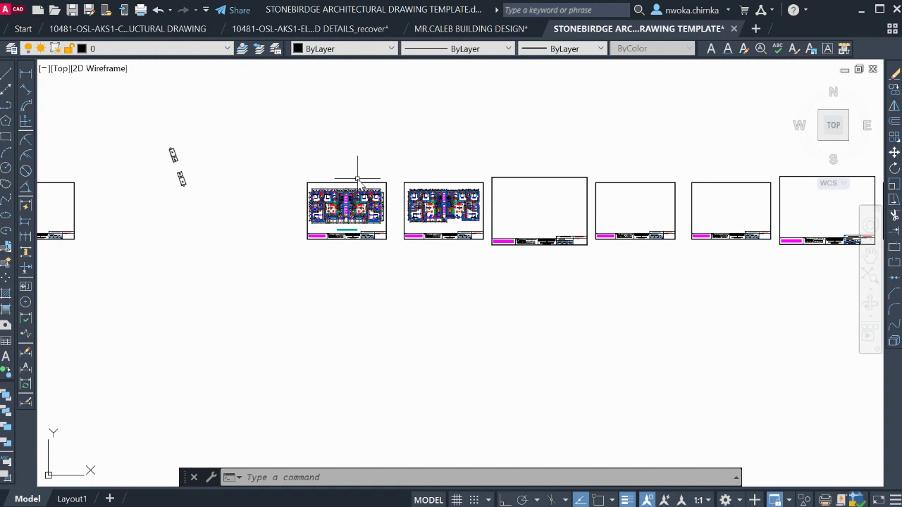
Examine the front elevation up close, including its roof, windows, brickwork and doors
{"action": "scroll", "coordinate": [360, 183], "scroll_direction": "up", "scroll_amount": 2}
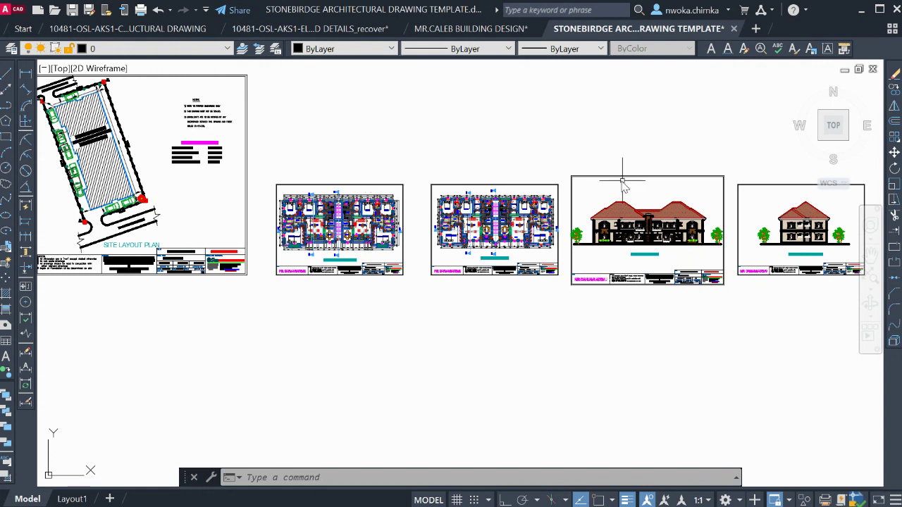
{"action": "scroll", "coordinate": [684, 211], "scroll_direction": "up", "scroll_amount": 2}
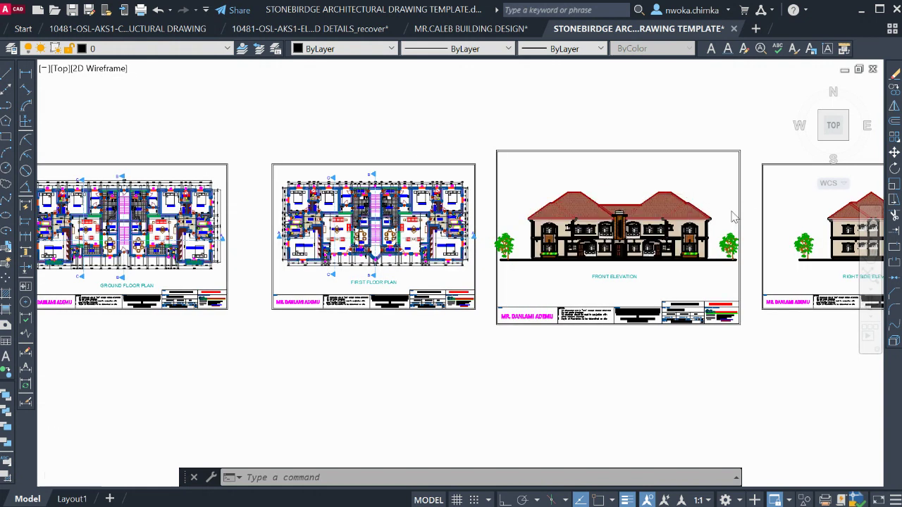
{"action": "scroll", "coordinate": [733, 209], "scroll_direction": "up", "scroll_amount": 2}
{"action": "scroll", "coordinate": [699, 205], "scroll_direction": "up", "scroll_amount": 2}
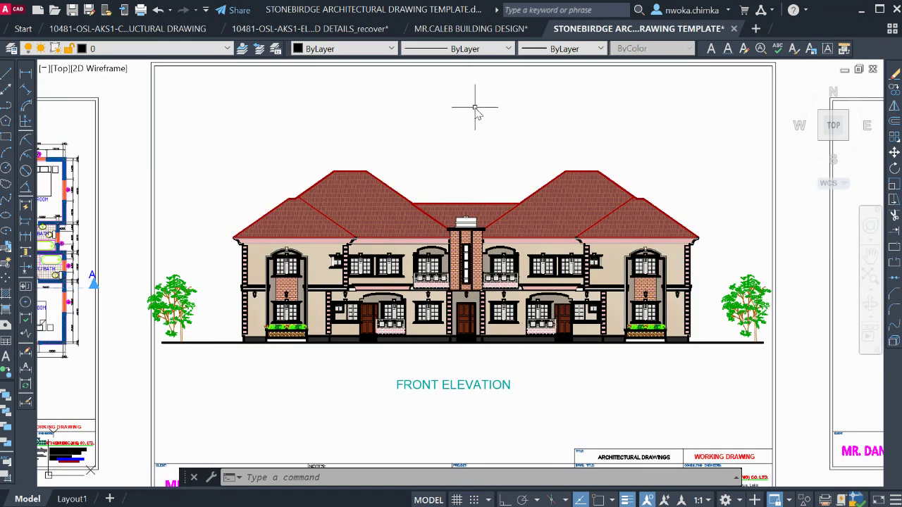
{"action": "scroll", "coordinate": [443, 186], "scroll_direction": "down", "scroll_amount": 2}
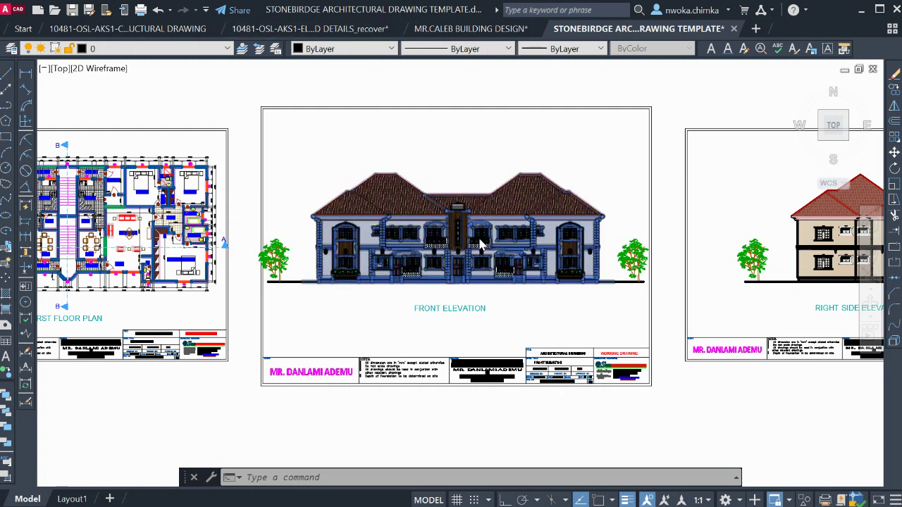
{"action": "scroll", "coordinate": [446, 233], "scroll_direction": "up", "scroll_amount": 3}
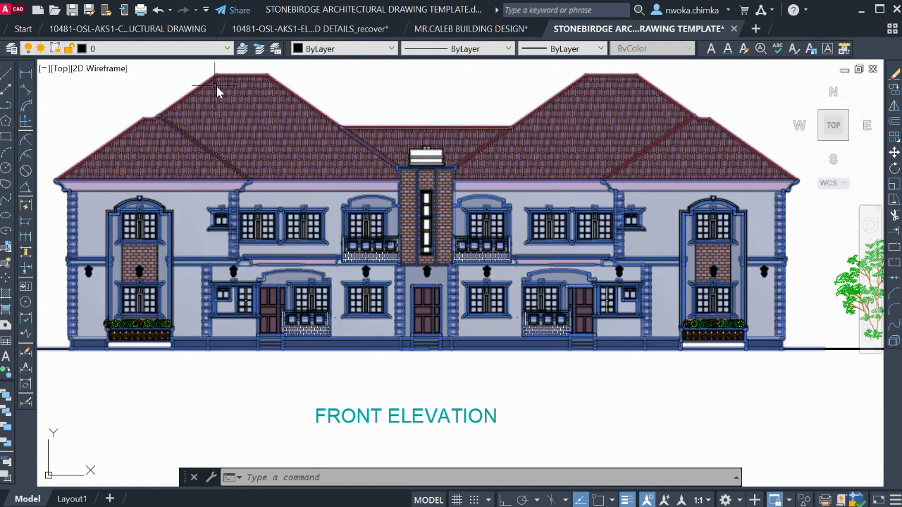
{"action": "scroll", "coordinate": [148, 268], "scroll_direction": "up", "scroll_amount": 5}
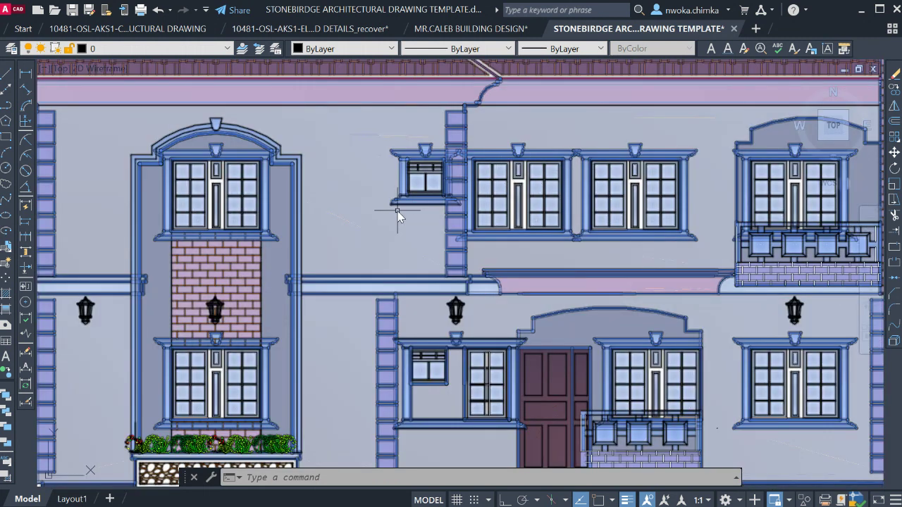
{"action": "scroll", "coordinate": [307, 257], "scroll_direction": "down", "scroll_amount": 3}
{"action": "scroll", "coordinate": [305, 257], "scroll_direction": "up", "scroll_amount": 2}
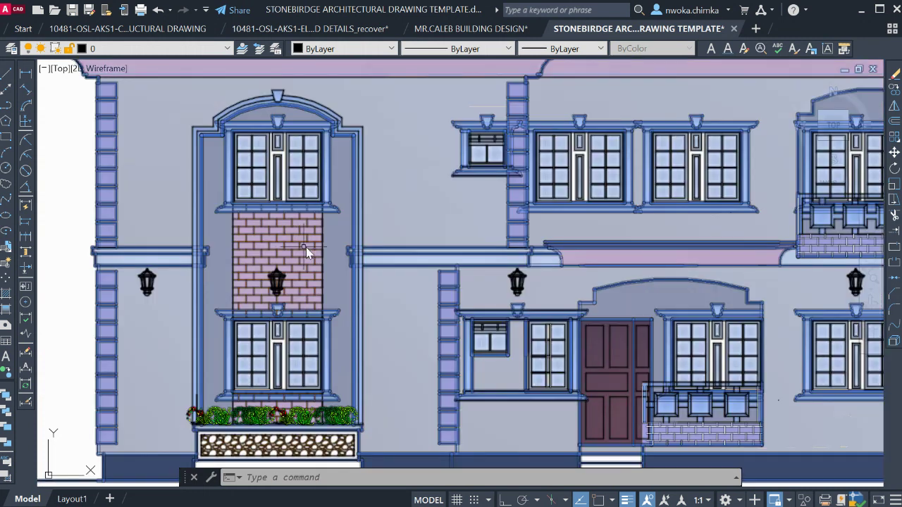
{"action": "scroll", "coordinate": [306, 254], "scroll_direction": "down", "scroll_amount": 6}
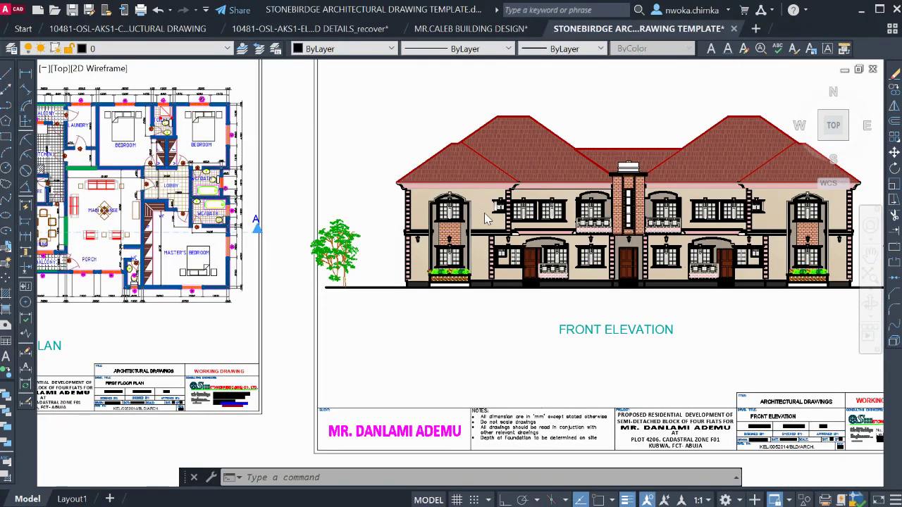
Review the first floor plan, ground floor plan and site layout plan sheets in turn
{"action": "scroll", "coordinate": [376, 233], "scroll_direction": "down", "scroll_amount": 4}
{"action": "middle_click_drag", "start_coordinate": [328, 215], "coordinate": [458, 204]}
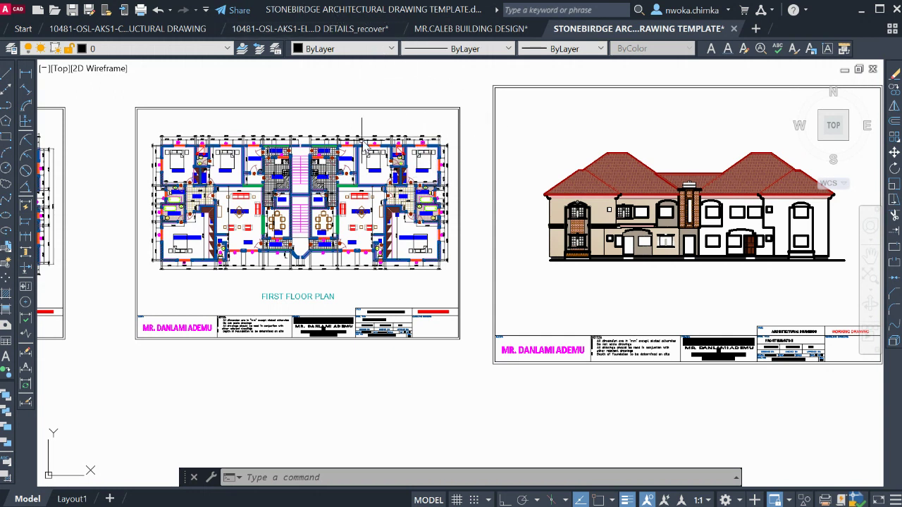
{"action": "middle_click_drag", "start_coordinate": [313, 115], "coordinate": [521, 138]}
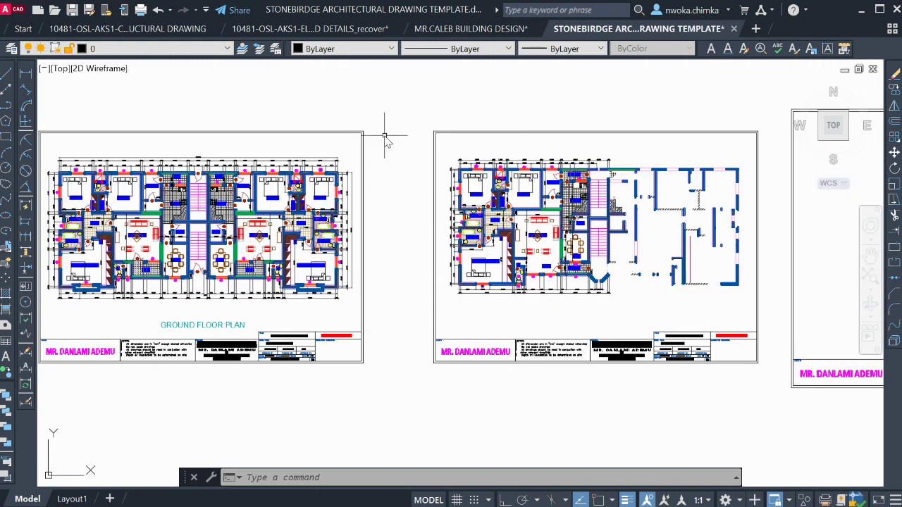
{"action": "middle_click_drag", "start_coordinate": [388, 134], "coordinate": [606, 143]}
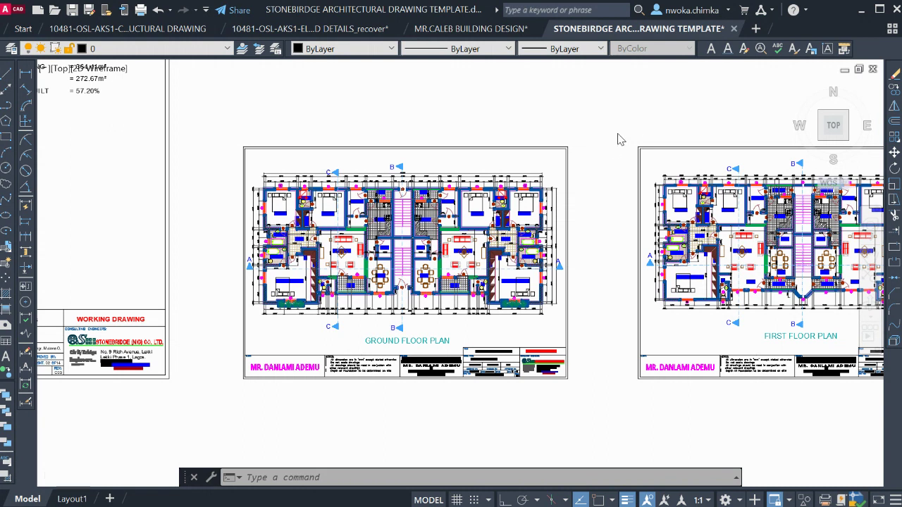
{"action": "scroll", "coordinate": [617, 141], "scroll_direction": "down", "scroll_amount": 2}
{"action": "middle_click_drag", "start_coordinate": [367, 137], "coordinate": [564, 177]}
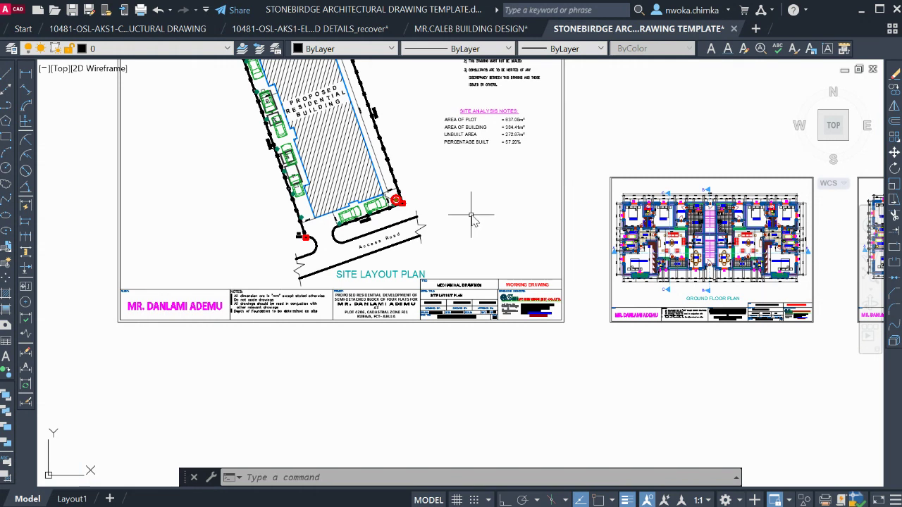
Compare the front elevation sheet with the right and left side elevation sheets
{"action": "scroll", "coordinate": [482, 234], "scroll_direction": "down", "scroll_amount": 2}
{"action": "scroll", "coordinate": [493, 211], "scroll_direction": "down", "scroll_amount": 2}
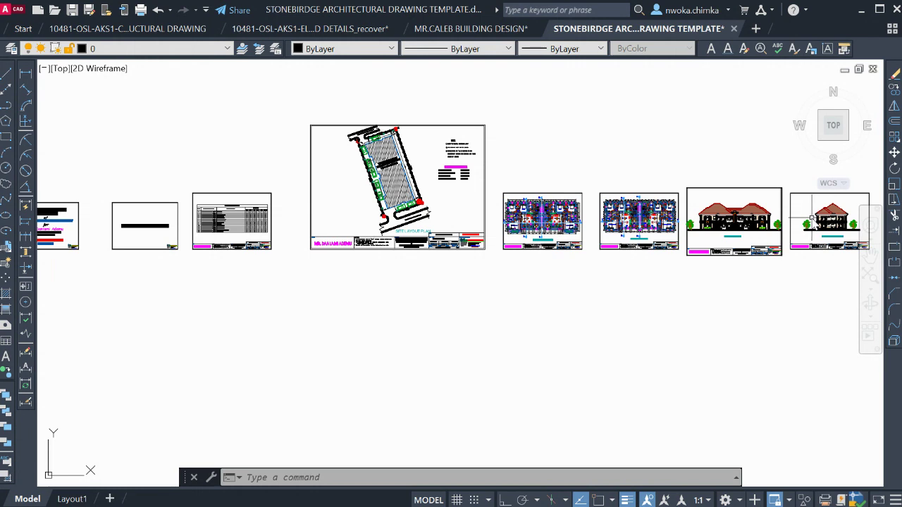
{"action": "scroll", "coordinate": [775, 218], "scroll_direction": "up", "scroll_amount": 8}
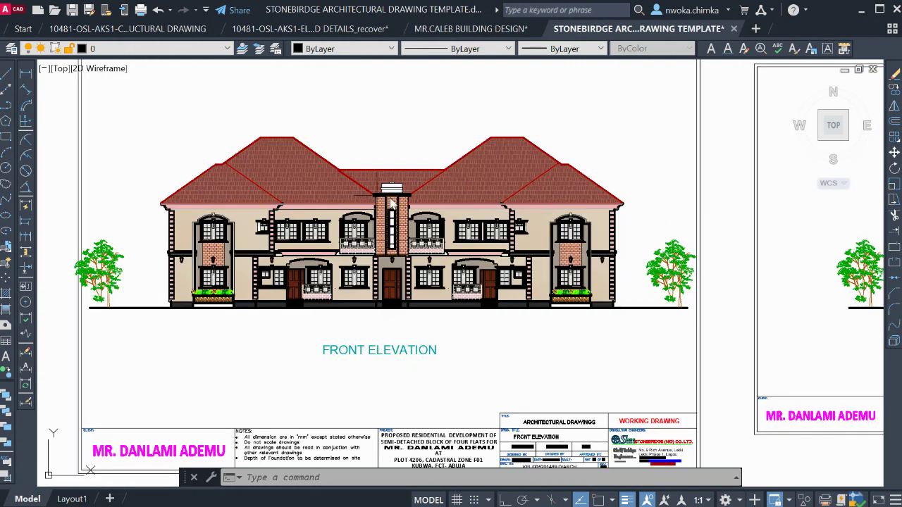
{"action": "scroll", "coordinate": [323, 194], "scroll_direction": "up", "scroll_amount": 4}
{"action": "scroll", "coordinate": [235, 172], "scroll_direction": "down", "scroll_amount": 7}
{"action": "scroll", "coordinate": [234, 171], "scroll_direction": "down", "scroll_amount": 2}
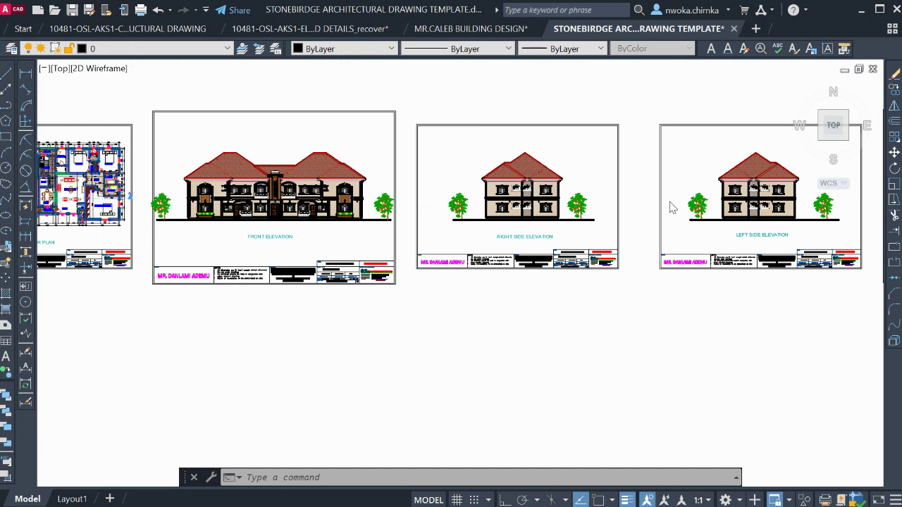
Inspect the cover page, the architectural drawings title page and the drawing list sheet at the start of the set
{"action": "scroll", "coordinate": [704, 197], "scroll_direction": "down", "scroll_amount": 2}
{"action": "middle_click_drag", "start_coordinate": [354, 176], "coordinate": [732, 200]}
{"action": "scroll", "coordinate": [717, 191], "scroll_direction": "down", "scroll_amount": 2}
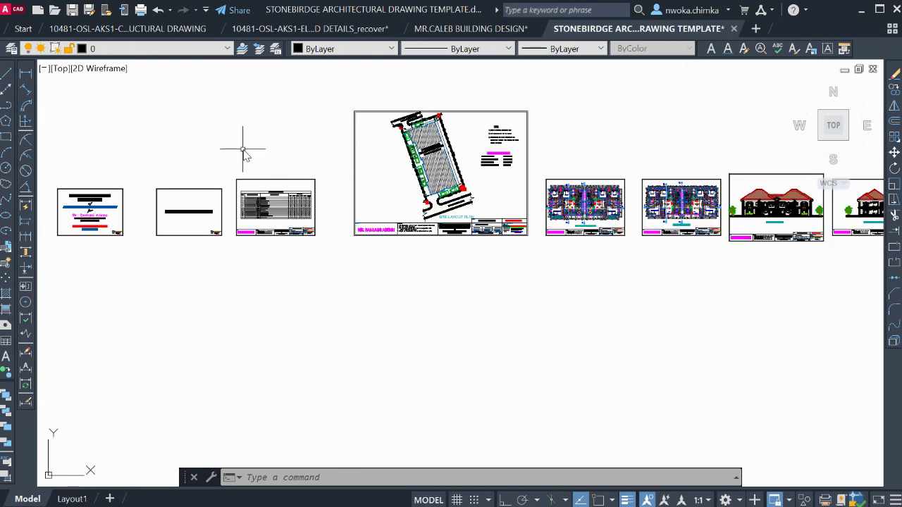
{"action": "scroll", "coordinate": [56, 187], "scroll_direction": "up", "scroll_amount": 2}
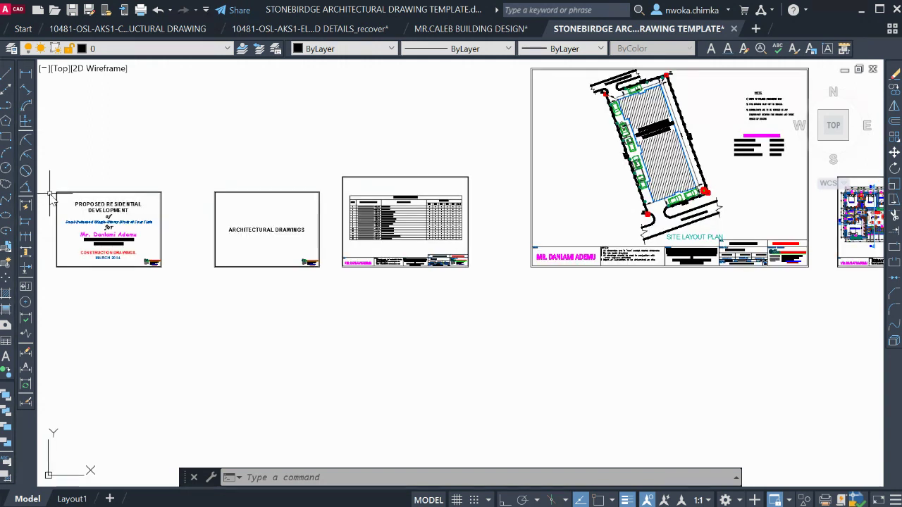
{"action": "scroll", "coordinate": [57, 196], "scroll_direction": "up", "scroll_amount": 6}
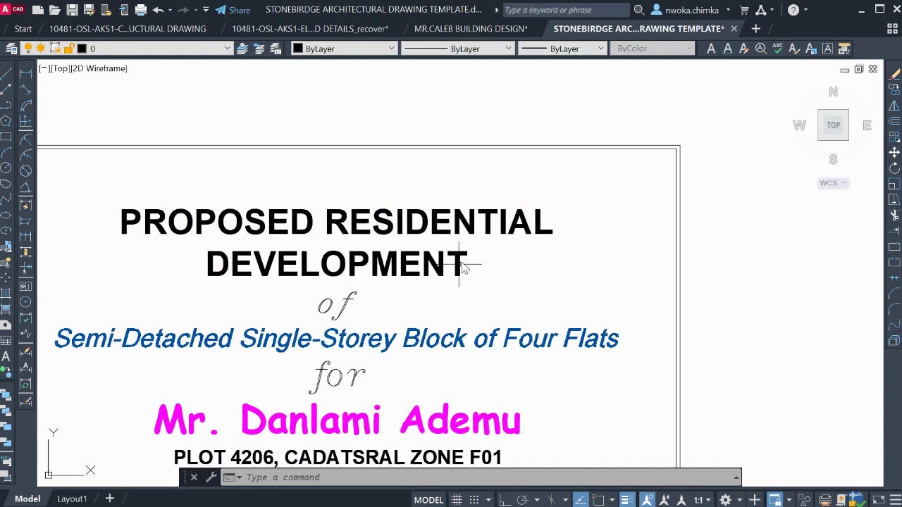
{"action": "scroll", "coordinate": [345, 203], "scroll_direction": "down", "scroll_amount": 5}
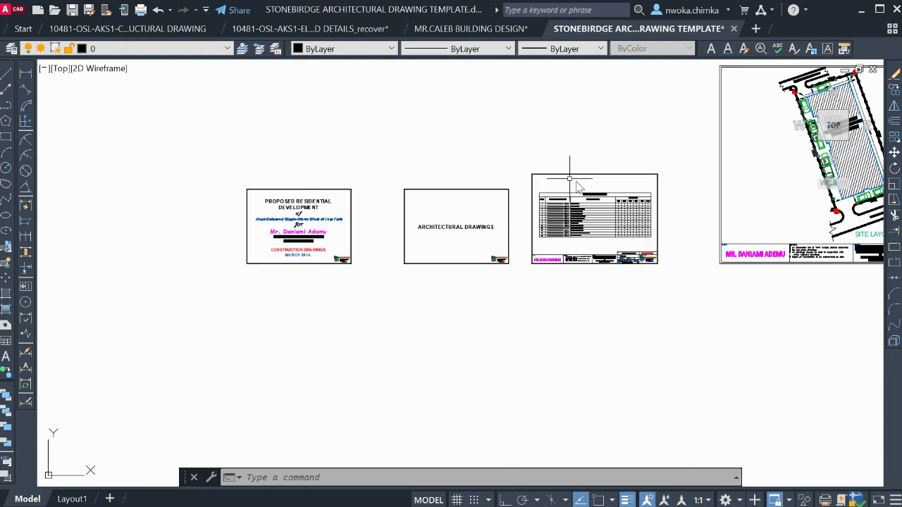
{"action": "scroll", "coordinate": [308, 224], "scroll_direction": "up", "scroll_amount": 2}
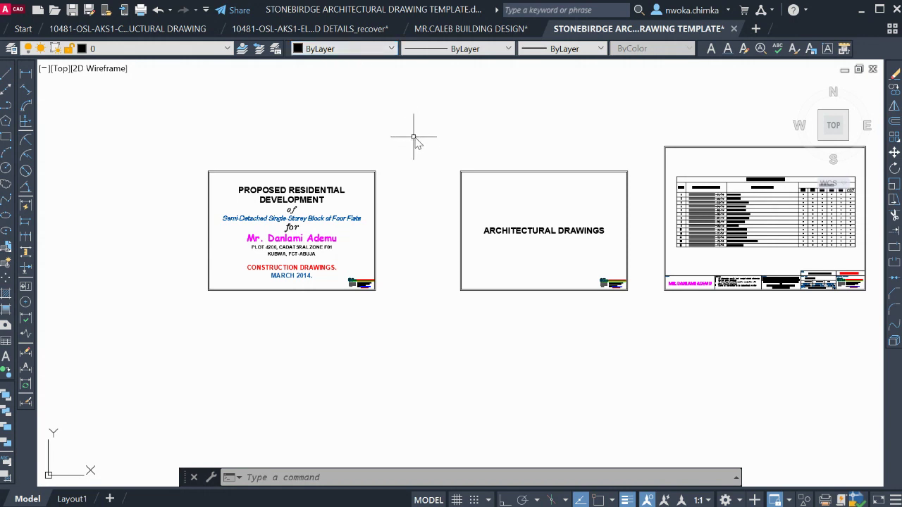
{"action": "scroll", "coordinate": [241, 177], "scroll_direction": "down", "scroll_amount": 2}
{"action": "scroll", "coordinate": [210, 205], "scroll_direction": "down", "scroll_amount": 2}
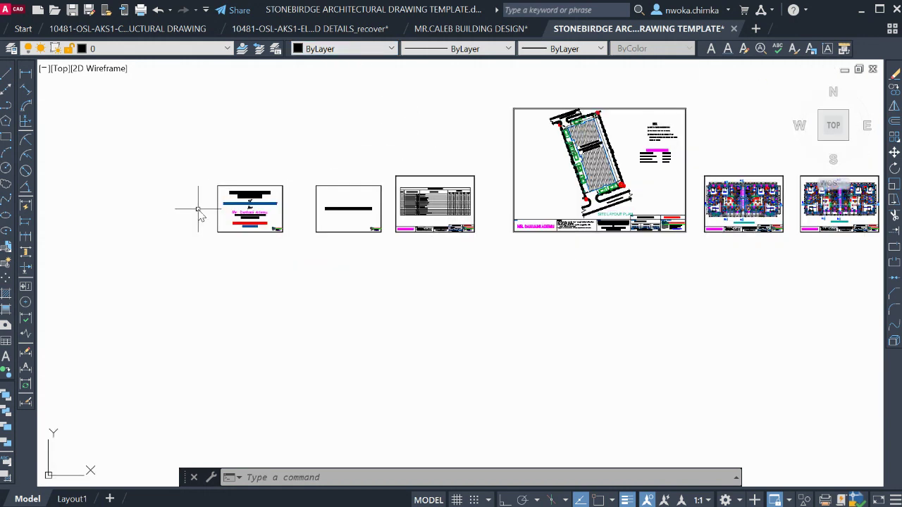
Survey the complete row of sheets, from the cover page through the plans and elevations to the last detail sheet
{"action": "scroll", "coordinate": [197, 213], "scroll_direction": "down", "scroll_amount": 3}
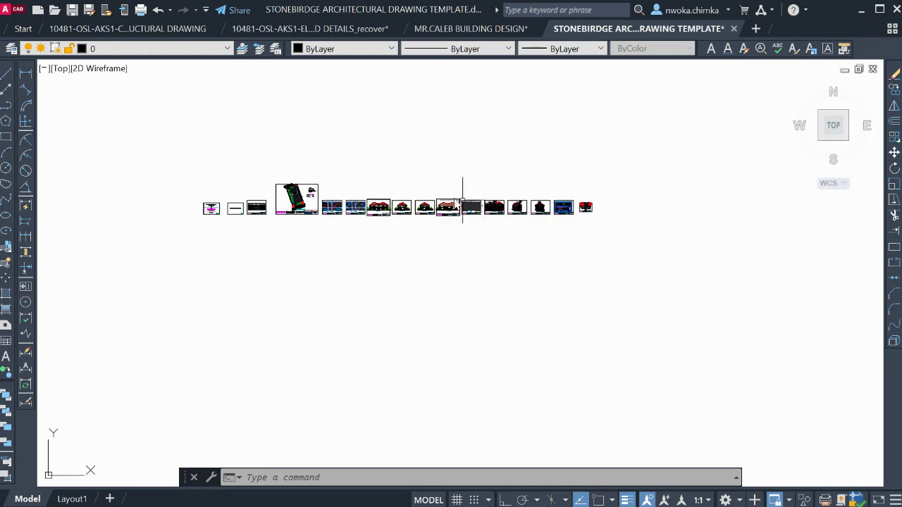
{"action": "scroll", "coordinate": [432, 203], "scroll_direction": "up", "scroll_amount": 2}
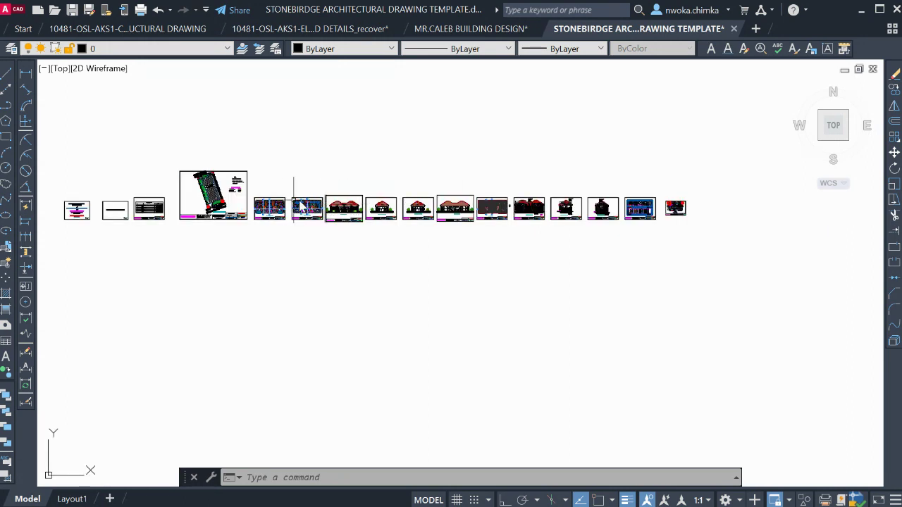
{"action": "scroll", "coordinate": [272, 207], "scroll_direction": "up", "scroll_amount": 3}
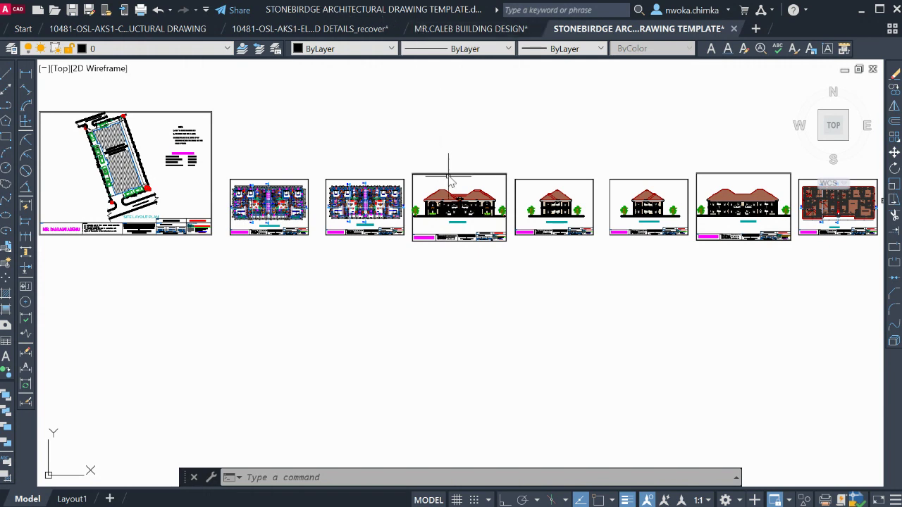
{"action": "scroll", "coordinate": [365, 200], "scroll_direction": "up", "scroll_amount": 2}
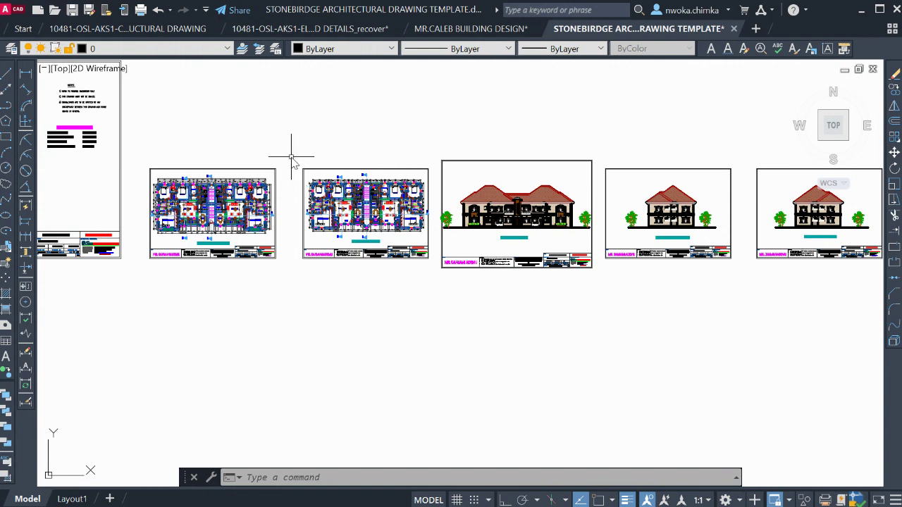
{"action": "scroll", "coordinate": [726, 176], "scroll_direction": "down", "scroll_amount": 2}
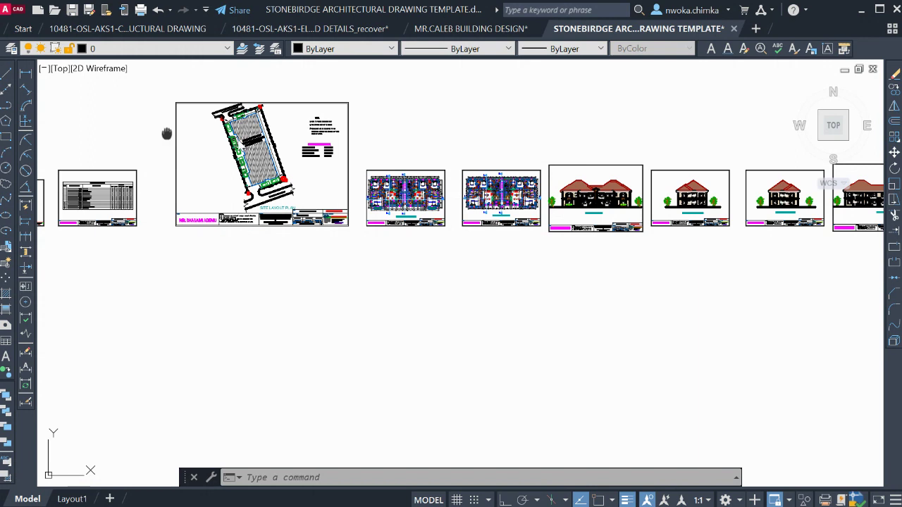
{"action": "middle_click_drag", "start_coordinate": [167, 134], "coordinate": [493, 157]}
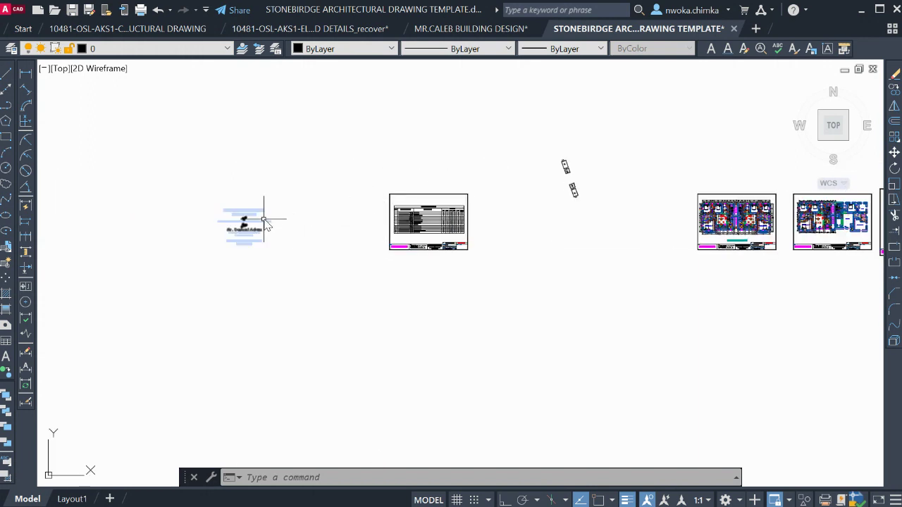
Examine the cover page's project title, building description and client lines
{"action": "scroll", "coordinate": [218, 219], "scroll_direction": "up", "scroll_amount": 5}
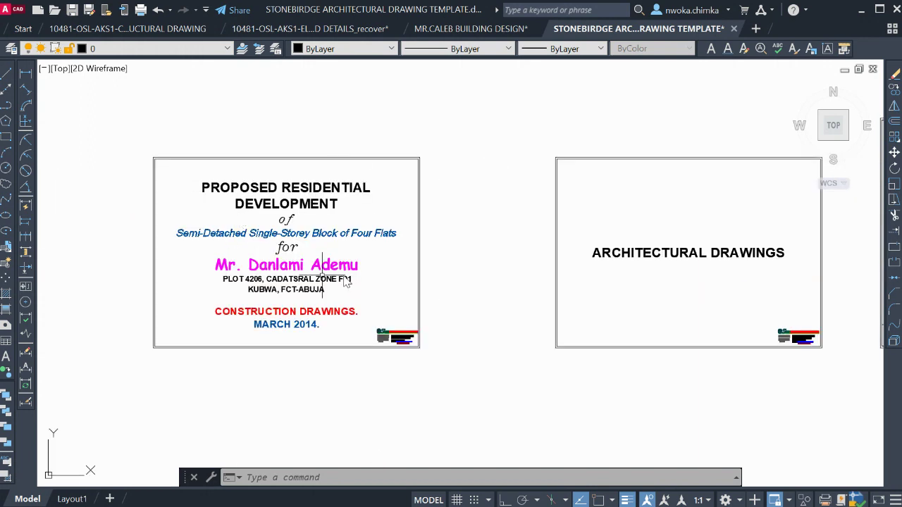
{"action": "scroll", "coordinate": [254, 257], "scroll_direction": "up", "scroll_amount": 3}
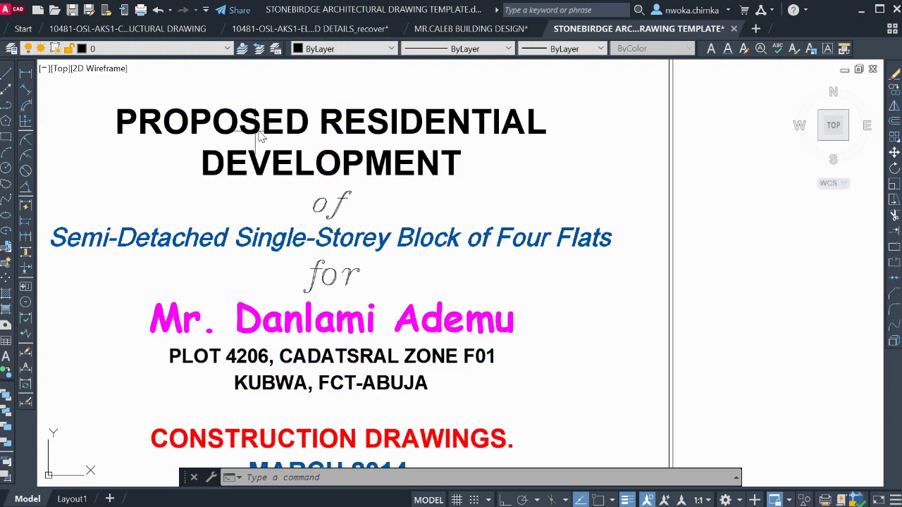
{"action": "scroll", "coordinate": [260, 136], "scroll_direction": "down", "scroll_amount": 2}
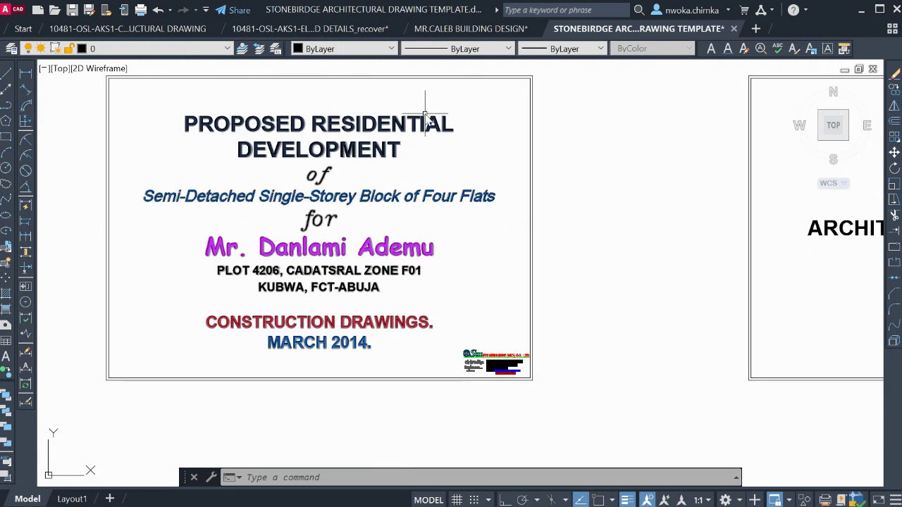
{"action": "scroll", "coordinate": [232, 127], "scroll_direction": "up", "scroll_amount": 2}
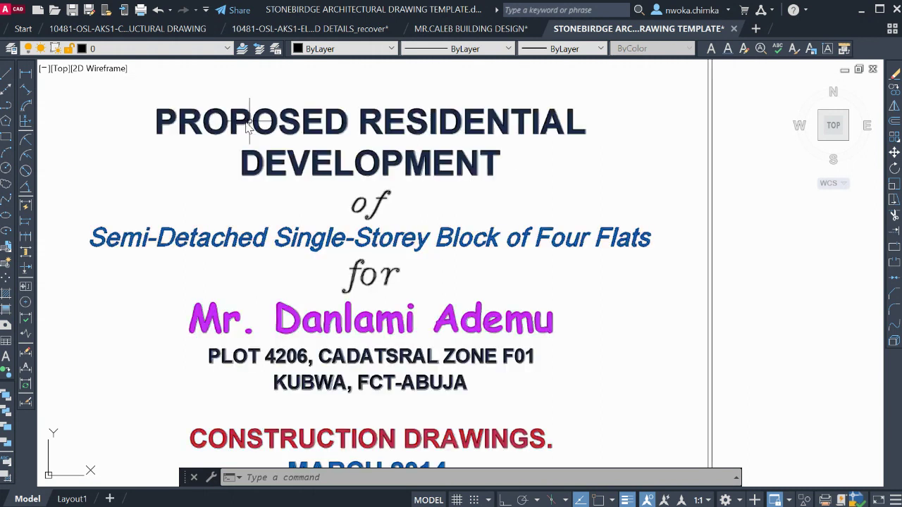
{"action": "scroll", "coordinate": [303, 179], "scroll_direction": "down", "scroll_amount": 2}
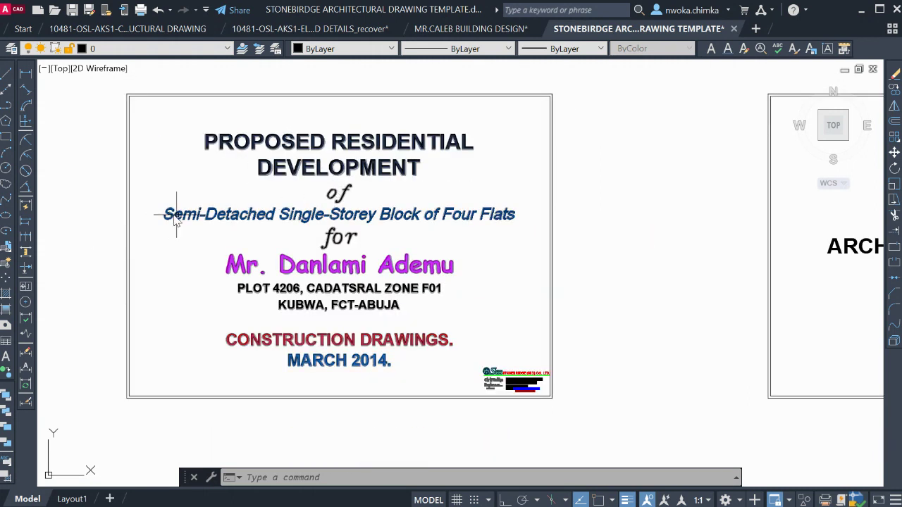
{"action": "scroll", "coordinate": [328, 206], "scroll_direction": "up", "scroll_amount": 2}
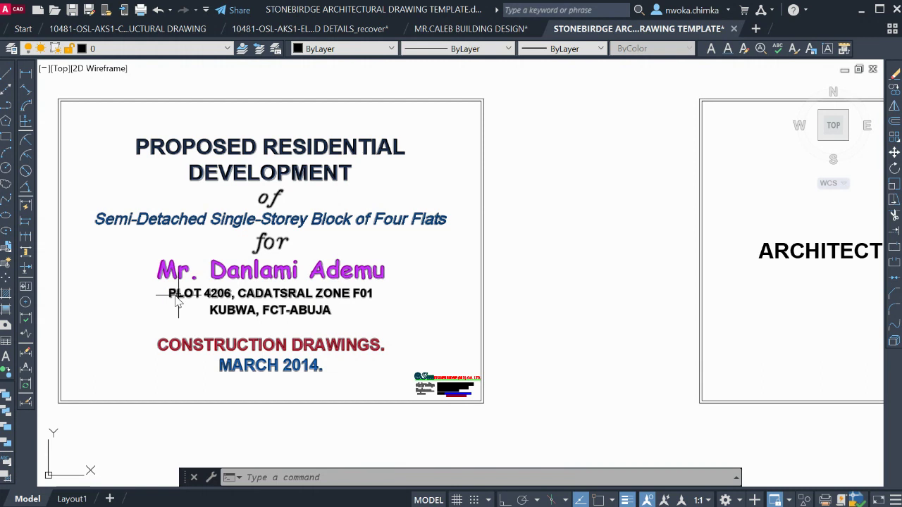
{"action": "scroll", "coordinate": [210, 308], "scroll_direction": "up", "scroll_amount": 2}
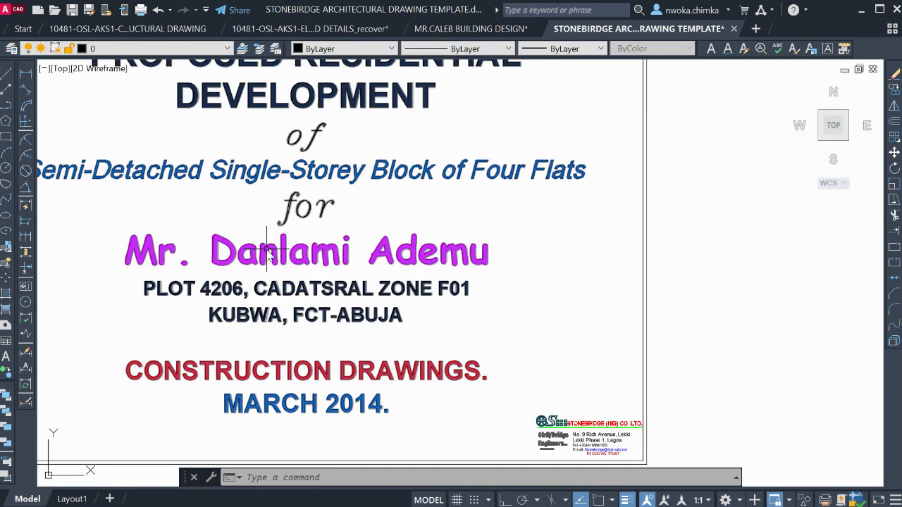
Try adding a middle name to the client's name in the cover page text, and remove it again
{"action": "middle_click_drag", "start_coordinate": [403, 253], "coordinate": [436, 254]}
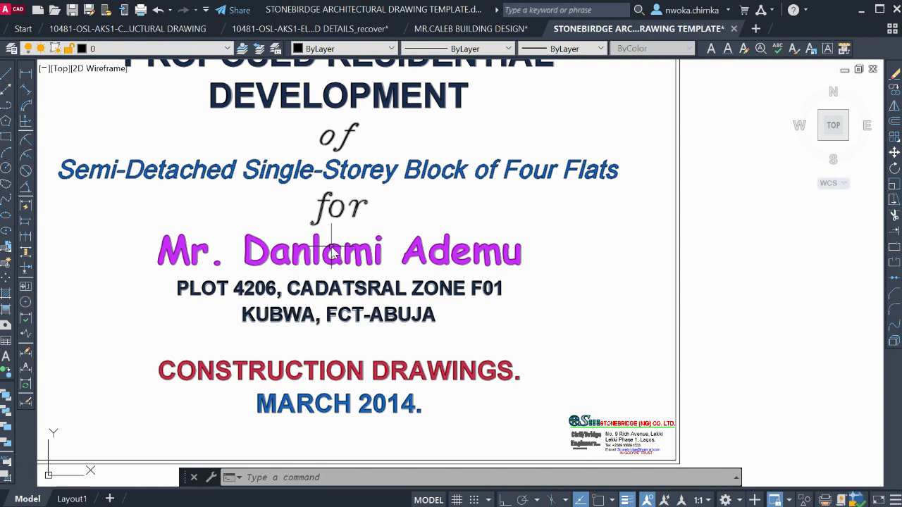
{"action": "double_click", "coordinate": [366, 250]}
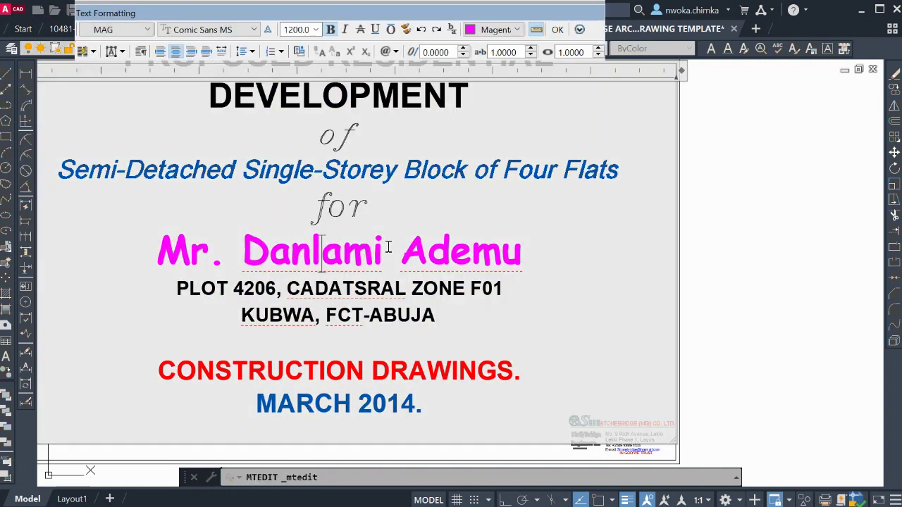
{"action": "type", "text": "J "}
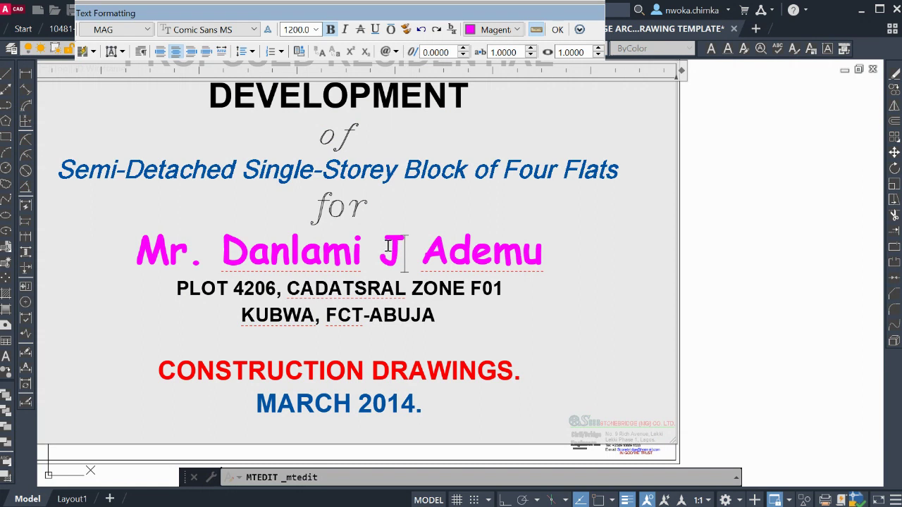
{"action": "type", "text": "HON"}
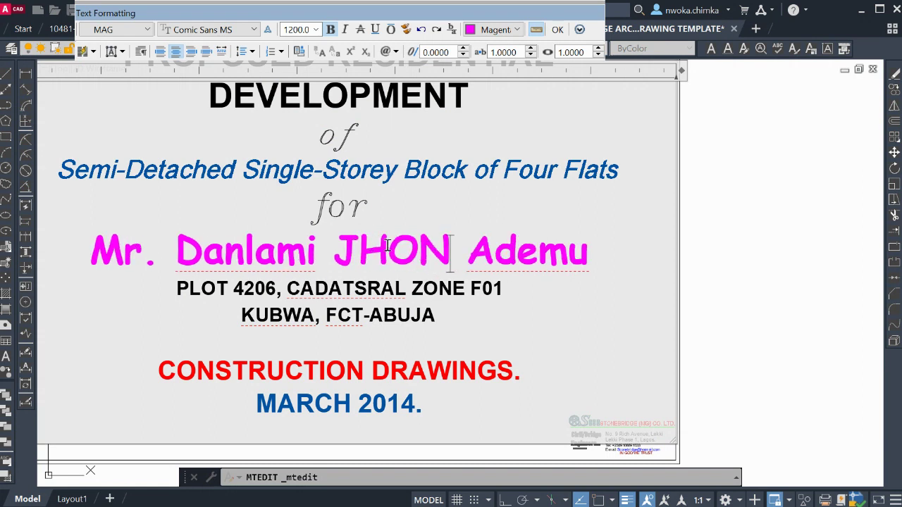
{"action": "key", "text": "BackSpace"}
{"action": "key", "text": "BackSpace"}
{"action": "key", "text": "BackSpace"}
{"action": "key", "text": "BackSpace"}
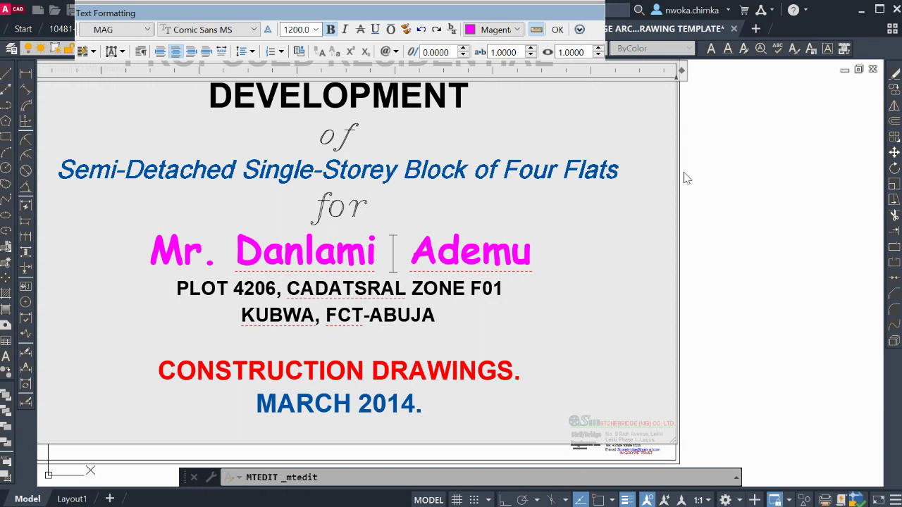
{"action": "key", "text": "BackSpace"}
{"action": "left_click", "coordinate": [741, 197]}
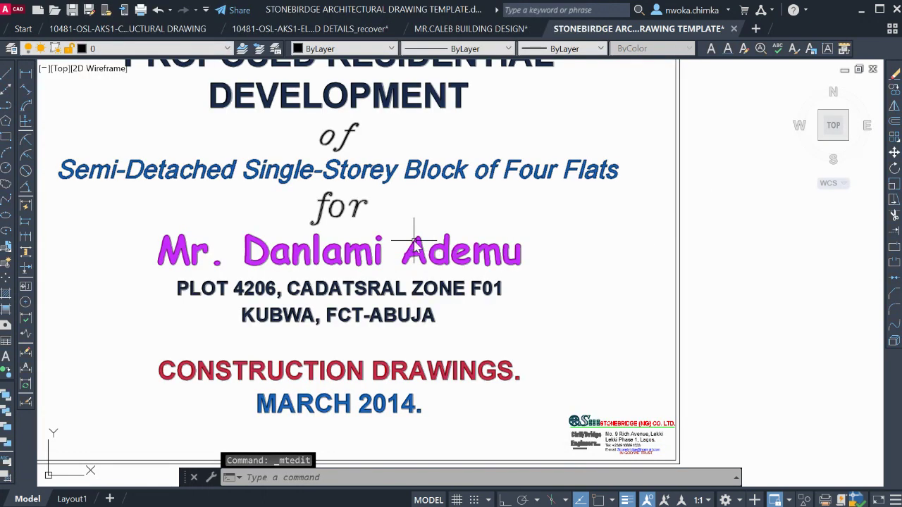
Check the site address, the "CONSTRUCTION DRAWINGS." line and the date line on the cover page
{"action": "scroll", "coordinate": [334, 327], "scroll_direction": "up", "scroll_amount": 2}
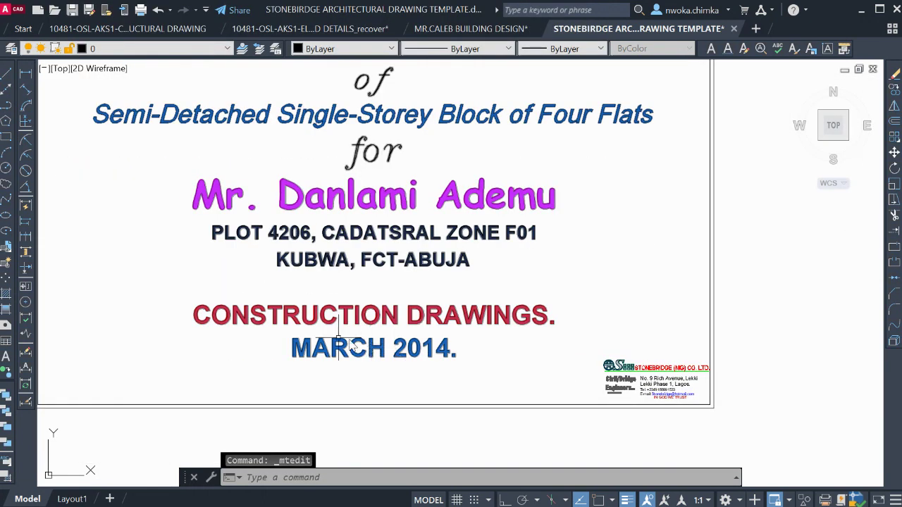
{"action": "scroll", "coordinate": [346, 341], "scroll_direction": "down", "scroll_amount": 2}
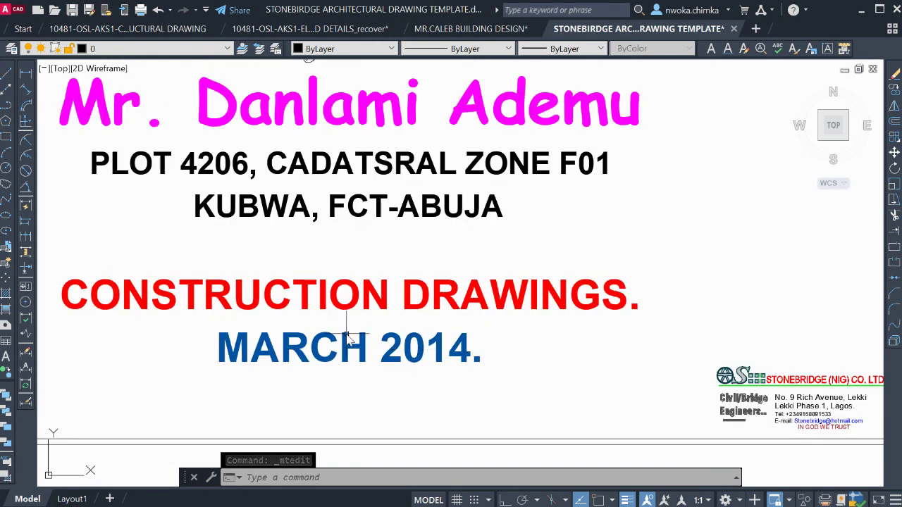
{"action": "scroll", "coordinate": [282, 236], "scroll_direction": "up", "scroll_amount": 2}
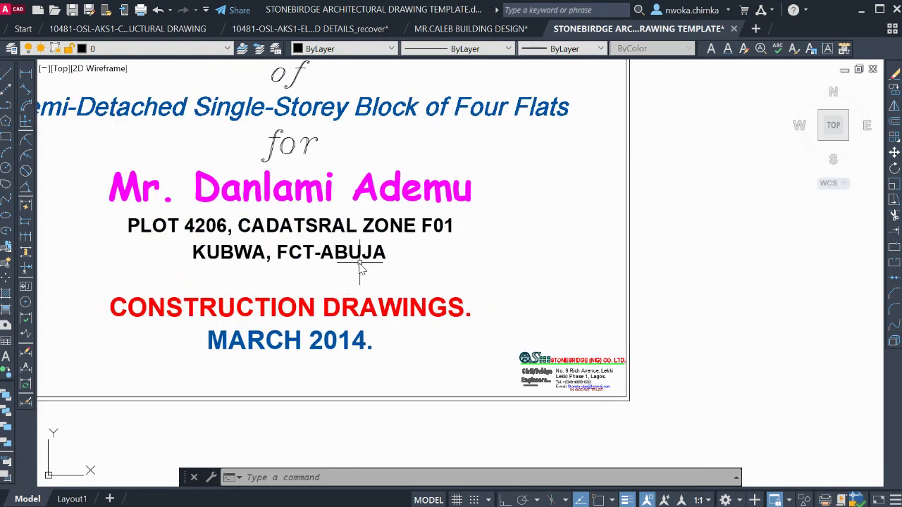
{"action": "scroll", "coordinate": [422, 273], "scroll_direction": "down", "scroll_amount": 2}
{"action": "scroll", "coordinate": [634, 337], "scroll_direction": "up", "scroll_amount": 2}
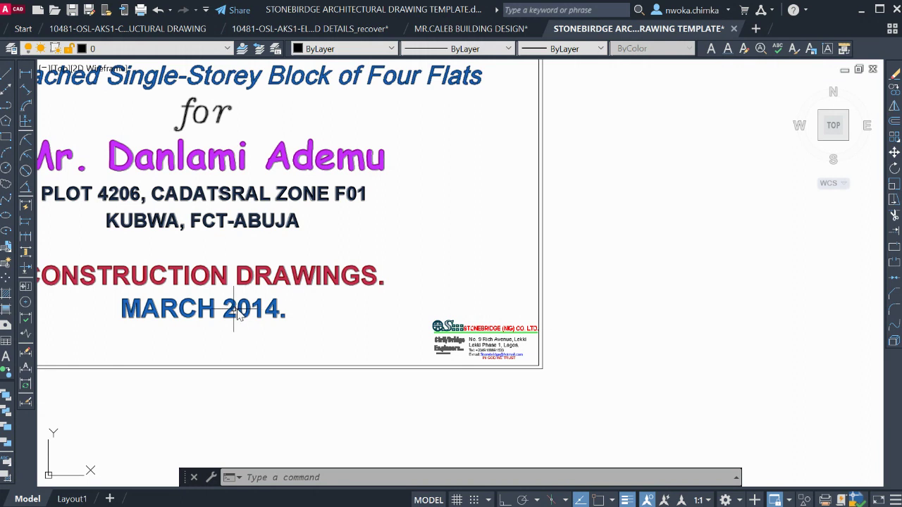
{"action": "scroll", "coordinate": [169, 319], "scroll_direction": "up", "scroll_amount": 2}
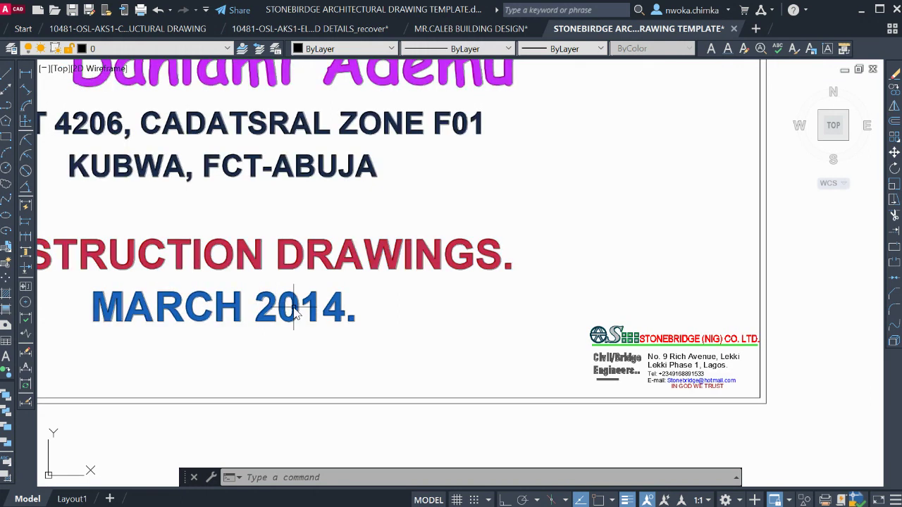
{"action": "scroll", "coordinate": [294, 306], "scroll_direction": "down", "scroll_amount": 2}
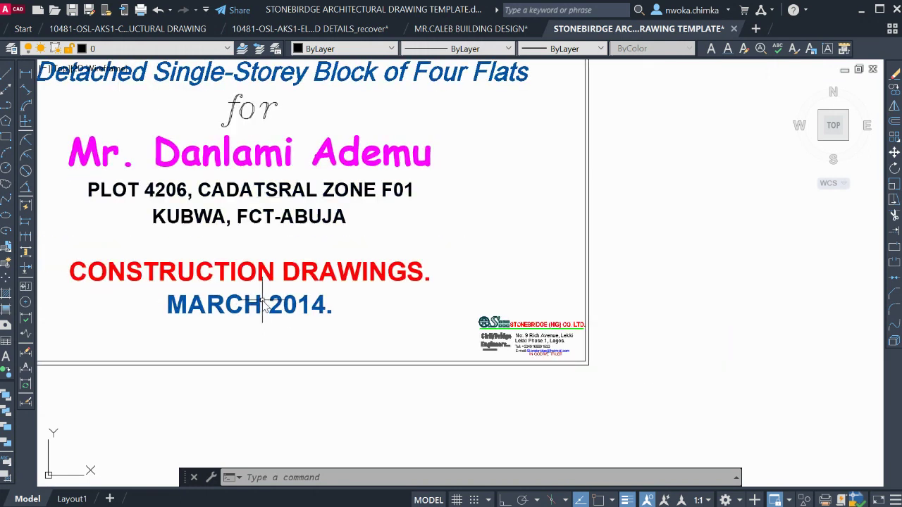
{"action": "scroll", "coordinate": [263, 303], "scroll_direction": "down", "scroll_amount": 2}
{"action": "scroll", "coordinate": [273, 289], "scroll_direction": "down", "scroll_amount": 3}
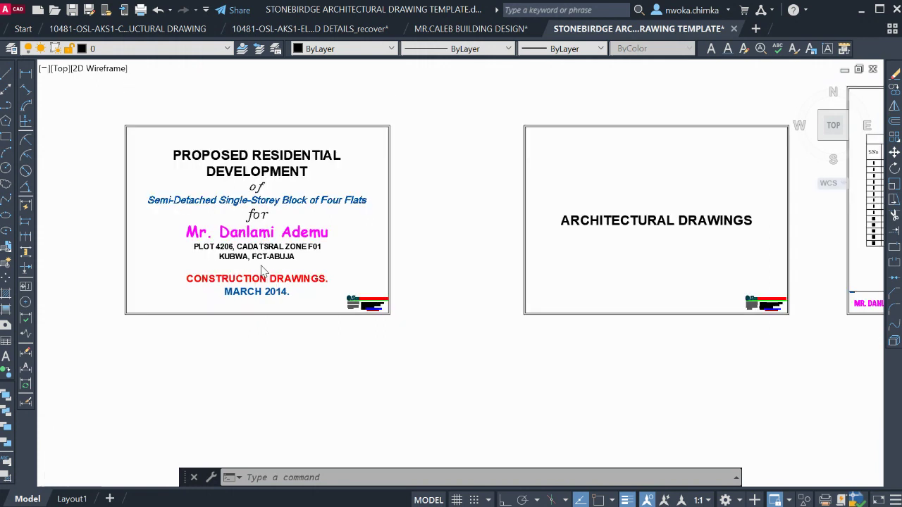
{"action": "scroll", "coordinate": [269, 292], "scroll_direction": "up", "scroll_amount": 5}
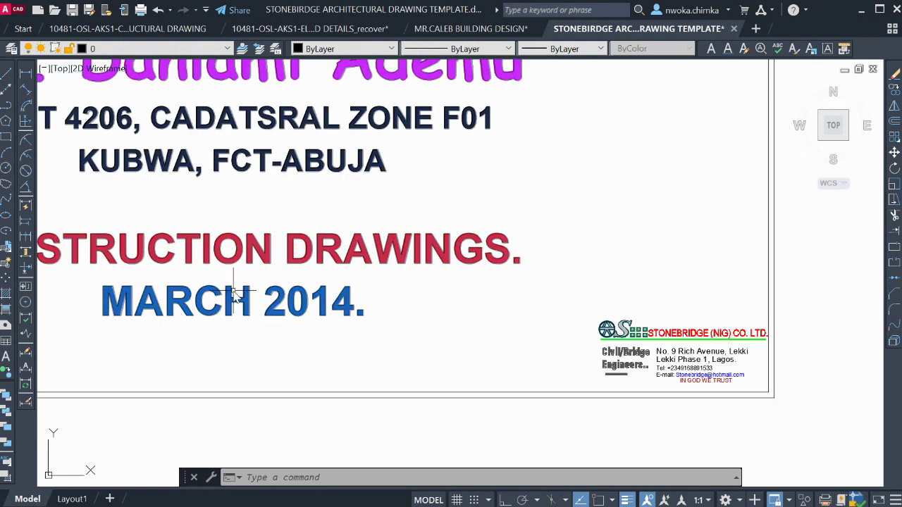
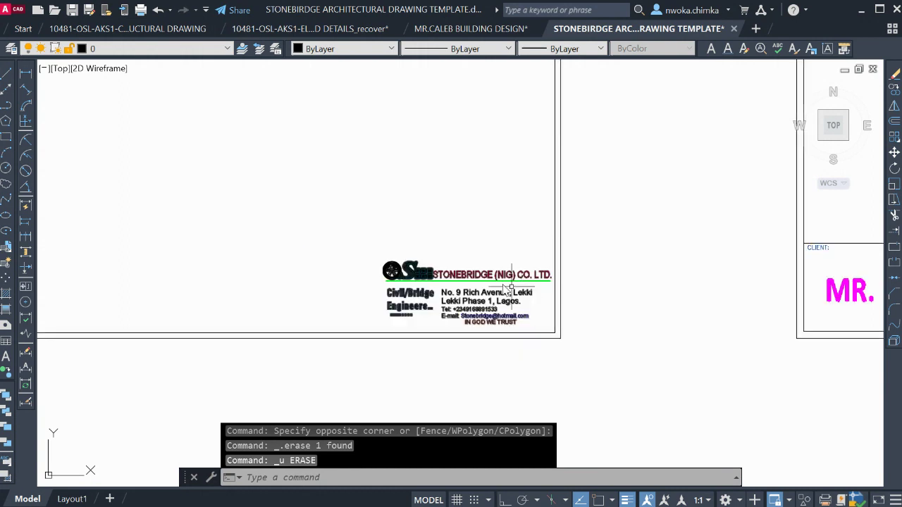
Inspect the company logo and contact block in the corner of the architectural drawings title page
{"action": "scroll", "coordinate": [366, 145], "scroll_direction": "down", "scroll_amount": 2}
{"action": "scroll", "coordinate": [447, 232], "scroll_direction": "up", "scroll_amount": 4}
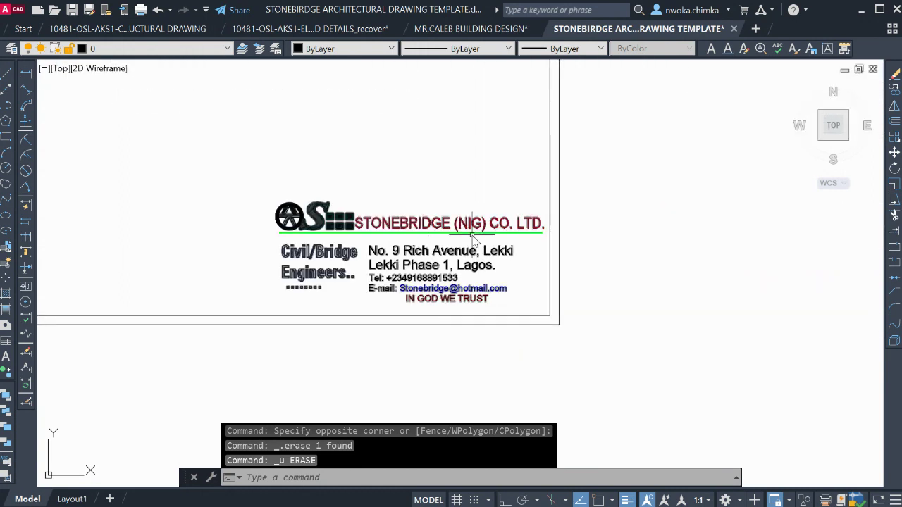
{"action": "scroll", "coordinate": [444, 243], "scroll_direction": "down", "scroll_amount": 2}
{"action": "scroll", "coordinate": [446, 252], "scroll_direction": "down", "scroll_amount": 3}
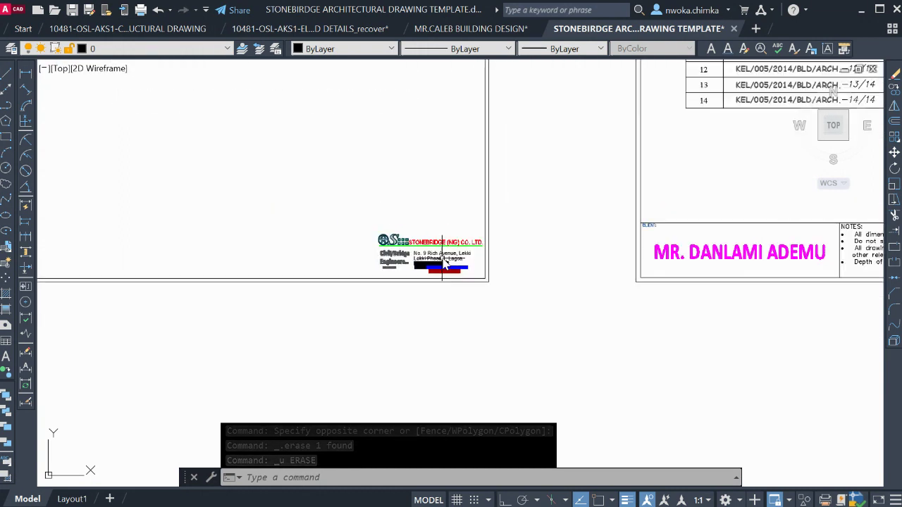
{"action": "scroll", "coordinate": [447, 252], "scroll_direction": "down", "scroll_amount": 2}
Read the sheet numbers and drawing titles in the table on the drawing index sheet
{"action": "mouse_move", "coordinate": [493, 211]}
{"action": "middle_mouse_down"}
{"action": "mouse_move", "coordinate": [419, 243]}
{"action": "mouse_move", "coordinate": [252, 282]}
{"action": "middle_mouse_up"}
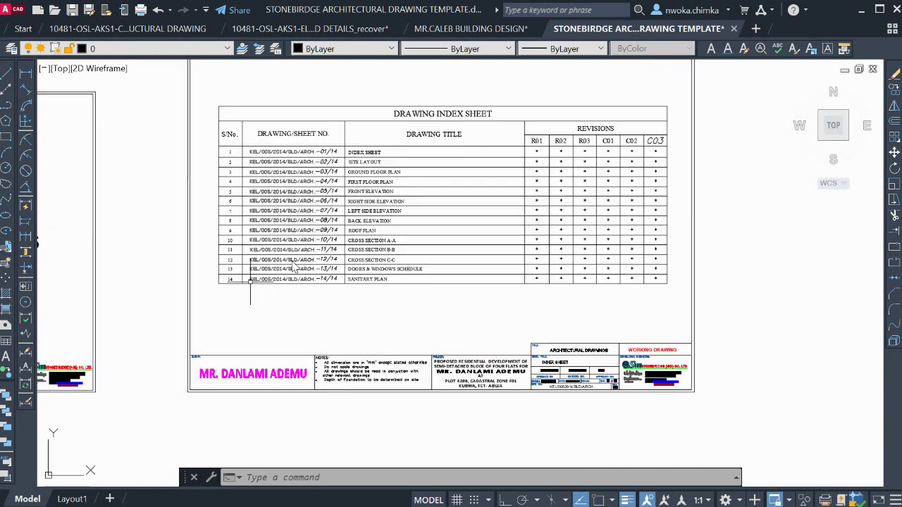
{"action": "scroll", "coordinate": [421, 99], "scroll_direction": "up", "scroll_amount": 3}
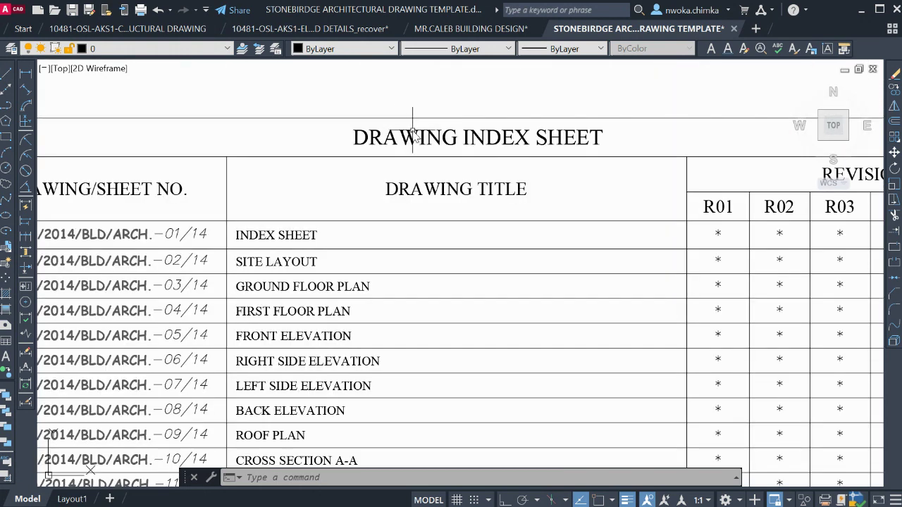
{"action": "scroll", "coordinate": [413, 134], "scroll_direction": "down", "scroll_amount": 4}
{"action": "scroll", "coordinate": [415, 121], "scroll_direction": "up", "scroll_amount": 4}
{"action": "scroll", "coordinate": [544, 132], "scroll_direction": "down", "scroll_amount": 4}
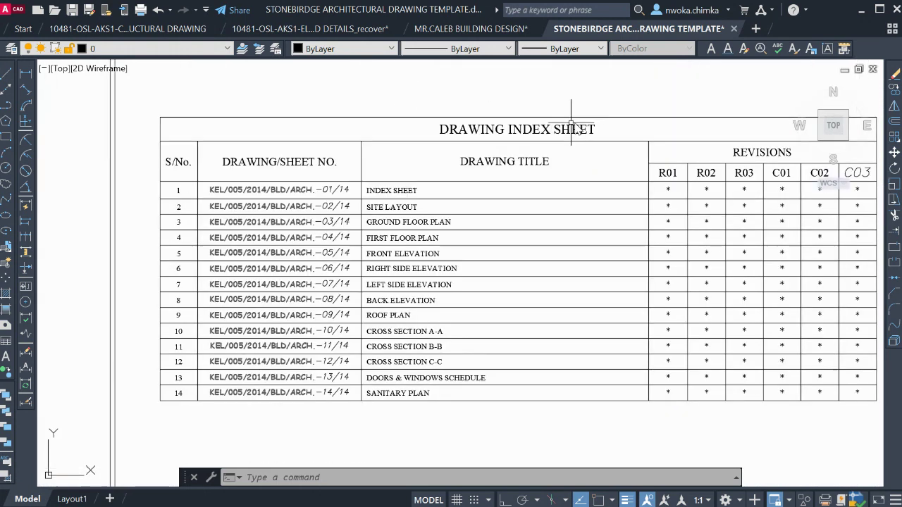
{"action": "scroll", "coordinate": [292, 169], "scroll_direction": "up", "scroll_amount": 3}
{"action": "scroll", "coordinate": [451, 164], "scroll_direction": "up", "scroll_amount": 2}
{"action": "scroll", "coordinate": [451, 164], "scroll_direction": "down", "scroll_amount": 5}
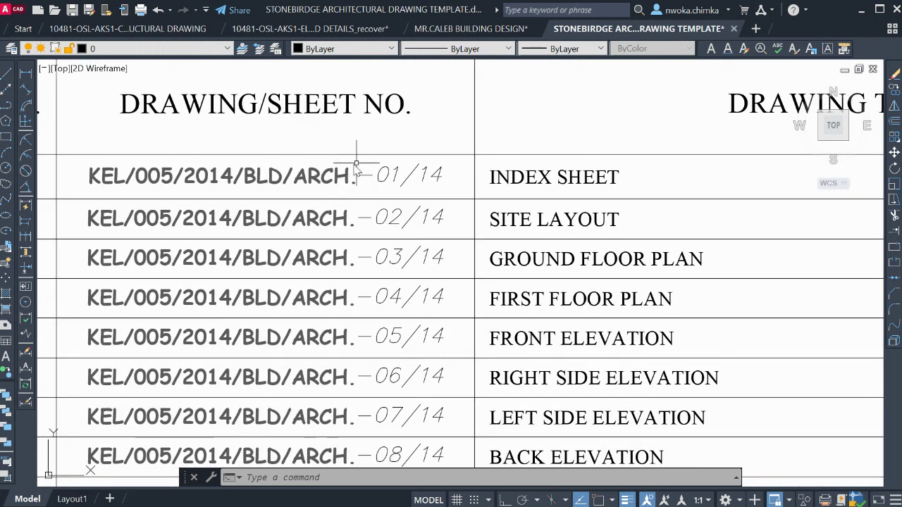
{"action": "scroll", "coordinate": [530, 166], "scroll_direction": "up", "scroll_amount": 6}
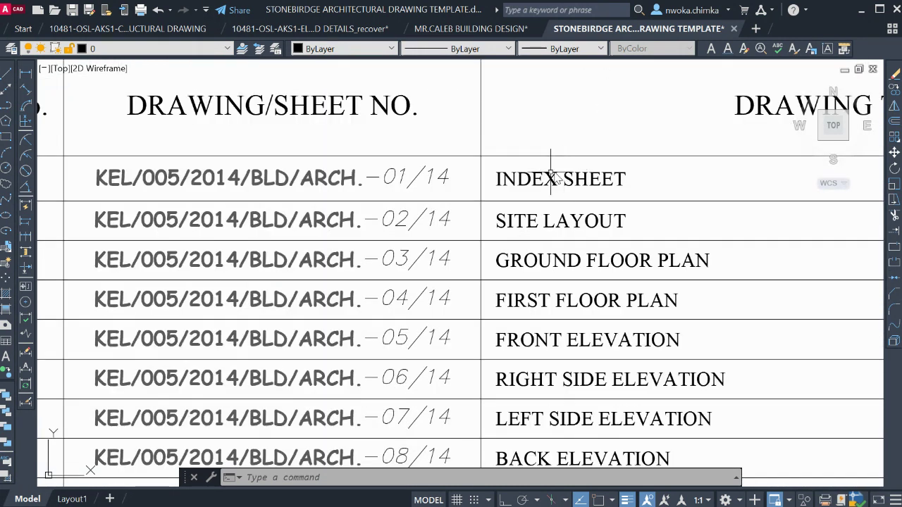
{"action": "scroll", "coordinate": [462, 200], "scroll_direction": "down", "scroll_amount": 2}
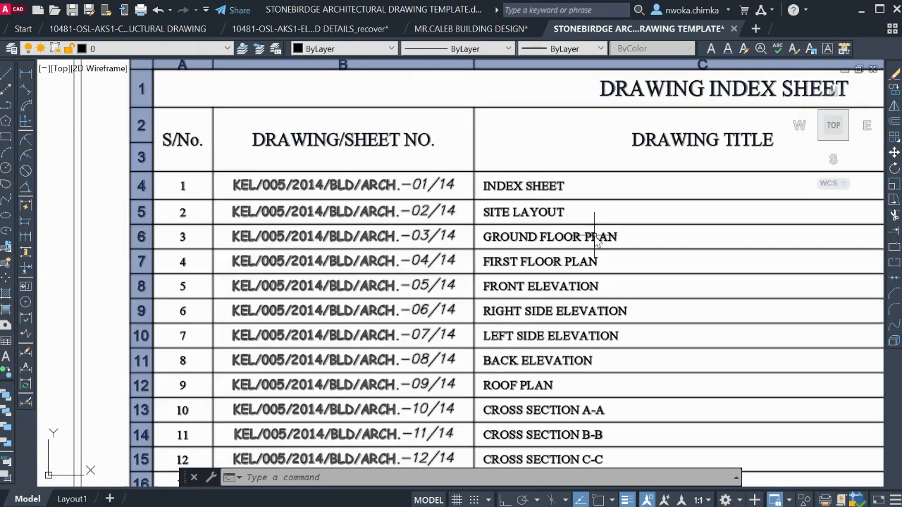
{"action": "scroll", "coordinate": [381, 134], "scroll_direction": "down", "scroll_amount": 4}
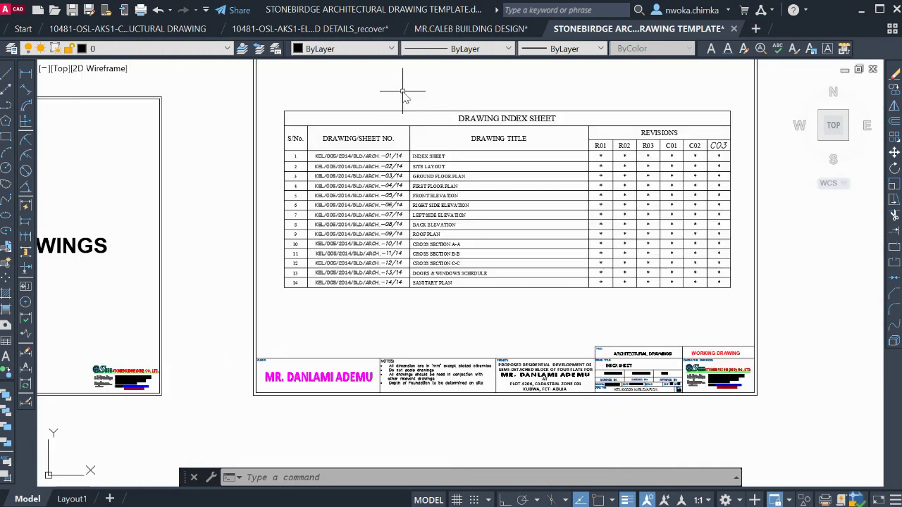
Examine the revision columns R01 to C03 of the drawing index table, up to the neighbouring site layout sheet
{"action": "middle_click_drag", "start_coordinate": [353, 169], "coordinate": [285, 208]}
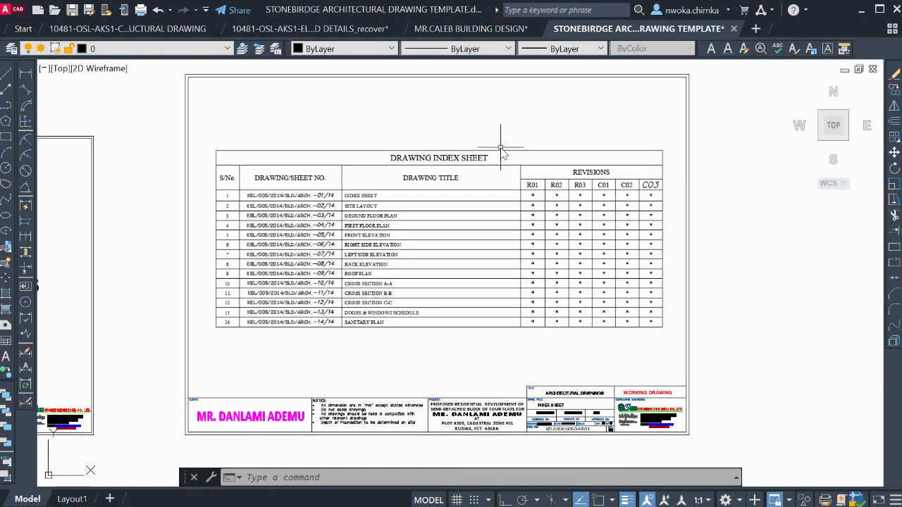
{"action": "left_click", "coordinate": [599, 219]}
{"action": "key", "text": "Escape"}
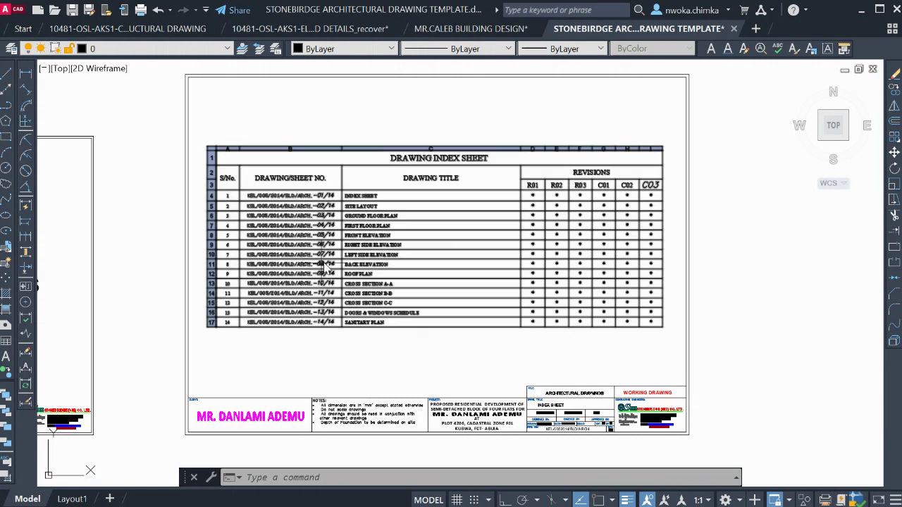
{"action": "scroll", "coordinate": [306, 258], "scroll_direction": "up", "scroll_amount": 2}
{"action": "scroll", "coordinate": [500, 207], "scroll_direction": "up", "scroll_amount": 3}
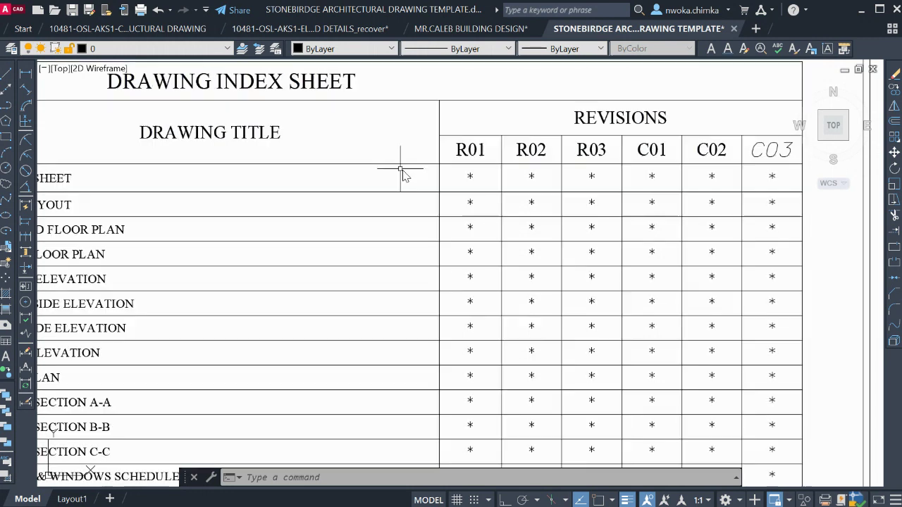
{"action": "scroll", "coordinate": [402, 171], "scroll_direction": "down", "scroll_amount": 5}
{"action": "middle_click_drag", "start_coordinate": [468, 197], "coordinate": [381, 197]}
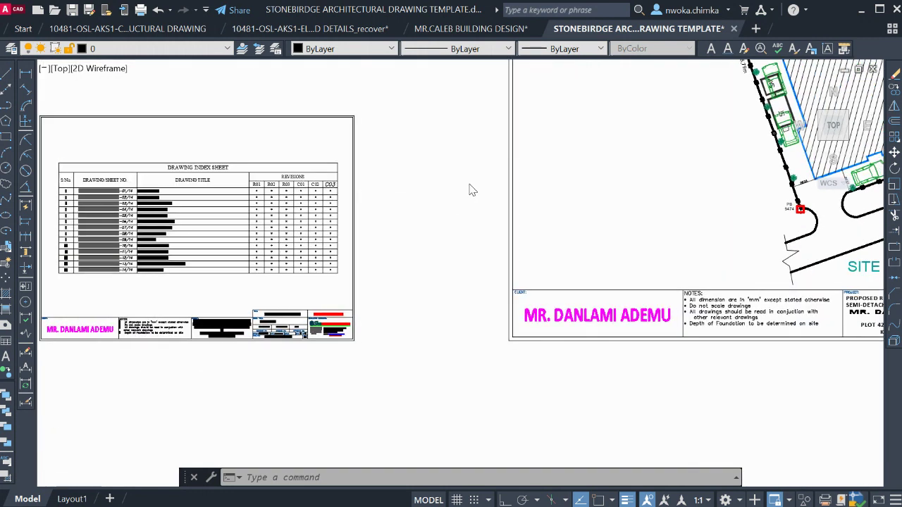
Read the index sheet and site layout entries in the drawing title column of the drawing index table
{"action": "scroll", "coordinate": [469, 190], "scroll_direction": "down", "scroll_amount": 2}
{"action": "middle_click_drag", "start_coordinate": [469, 189], "coordinate": [349, 226]}
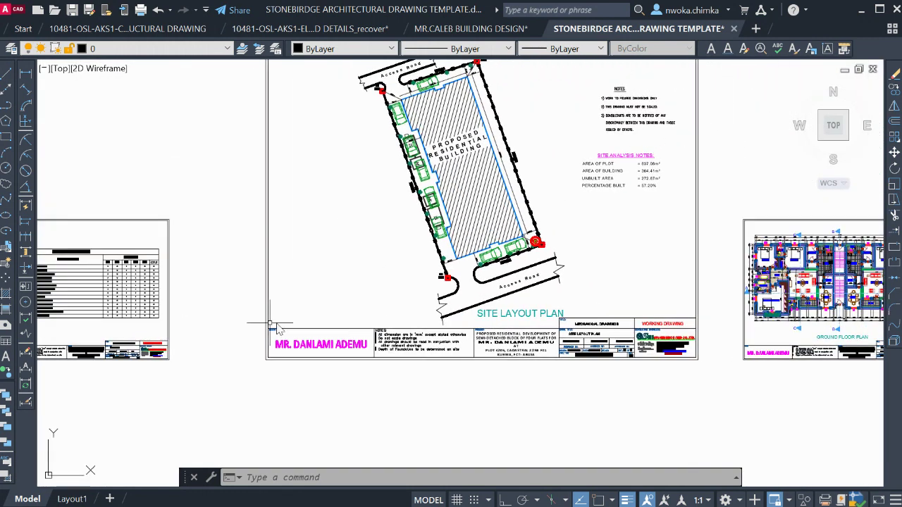
{"action": "middle_click_drag", "start_coordinate": [339, 325], "coordinate": [517, 258]}
{"action": "scroll", "coordinate": [348, 258], "scroll_direction": "up", "scroll_amount": 6}
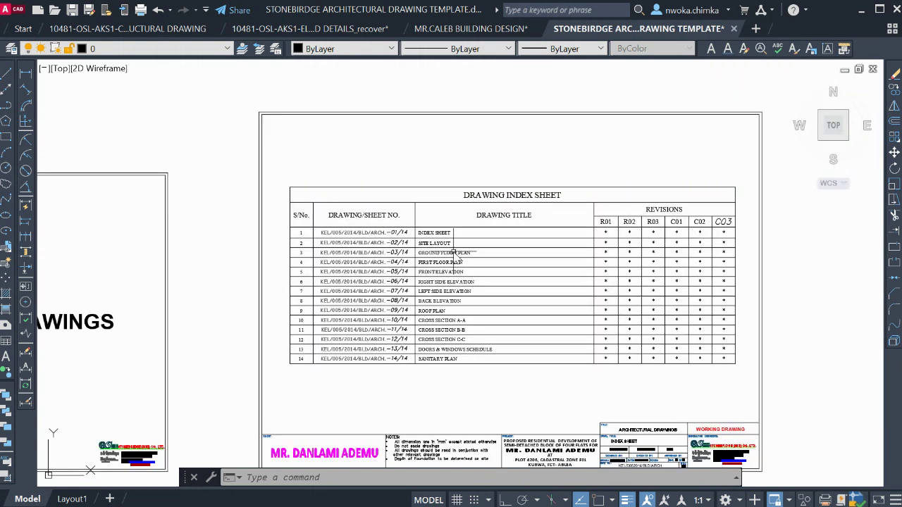
{"action": "scroll", "coordinate": [383, 228], "scroll_direction": "up", "scroll_amount": 2}
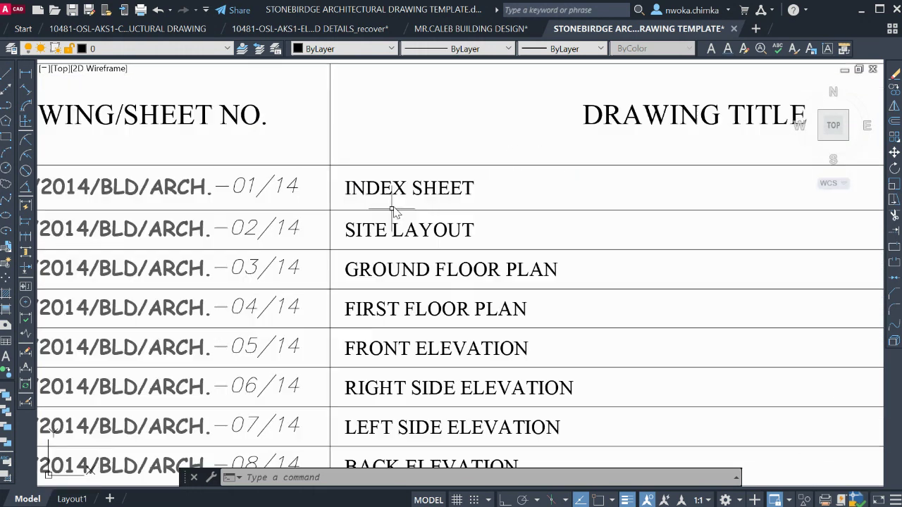
{"action": "scroll", "coordinate": [440, 185], "scroll_direction": "down", "scroll_amount": 4}
{"action": "scroll", "coordinate": [486, 148], "scroll_direction": "up", "scroll_amount": 1}
{"action": "scroll", "coordinate": [326, 239], "scroll_direction": "up", "scroll_amount": 2}
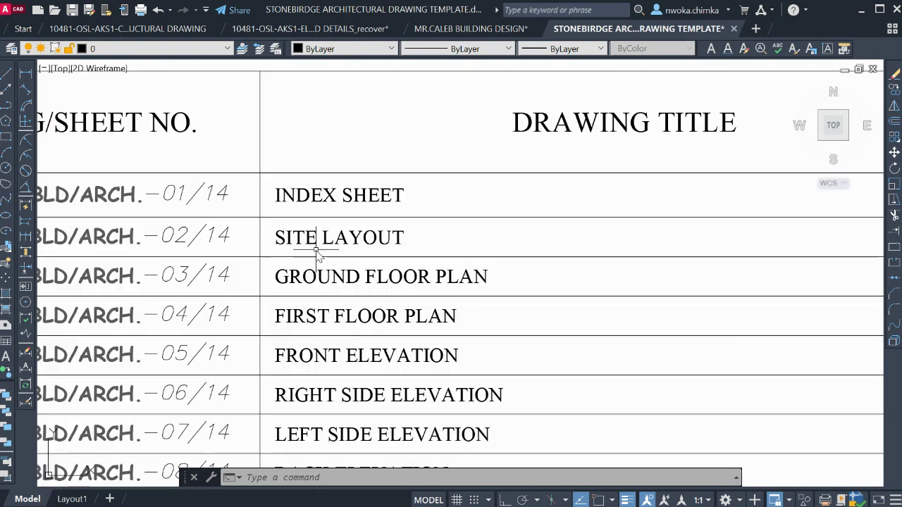
Check the sheet number, revision and consulting engineers' details in the title block of the drawing index sheet
{"action": "scroll", "coordinate": [328, 243], "scroll_direction": "down", "scroll_amount": 6}
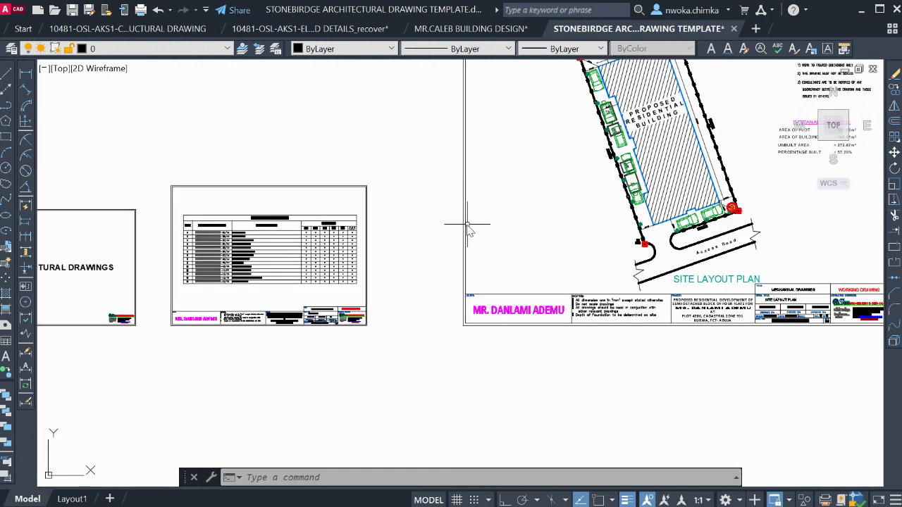
{"action": "mouse_move", "coordinate": [385, 239]}
{"action": "middle_mouse_down"}
{"action": "mouse_move", "coordinate": [281, 262]}
{"action": "mouse_move", "coordinate": [214, 264]}
{"action": "middle_mouse_up"}
{"action": "scroll", "coordinate": [168, 325], "scroll_direction": "up", "scroll_amount": 8}
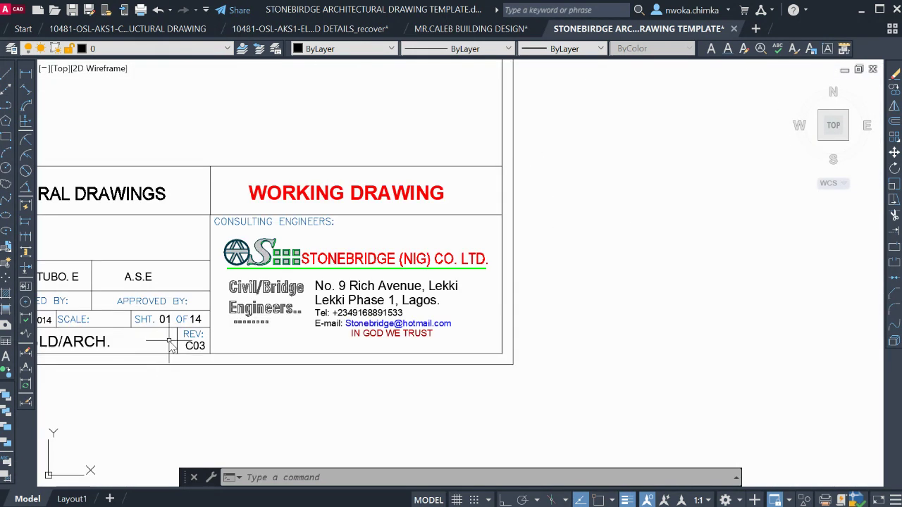
{"action": "scroll", "coordinate": [329, 267], "scroll_direction": "down", "scroll_amount": 6}
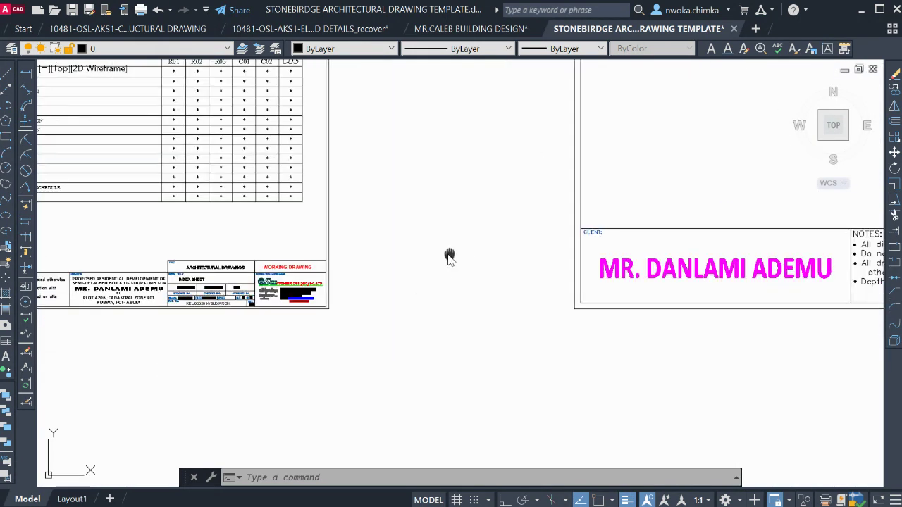
Examine the site layout plan around the upper access road, property beacons, boundary lengths and building setbacks
{"action": "middle_click_drag", "start_coordinate": [449, 255], "coordinate": [326, 342]}
{"action": "scroll", "coordinate": [326, 343], "scroll_direction": "down", "scroll_amount": 3}
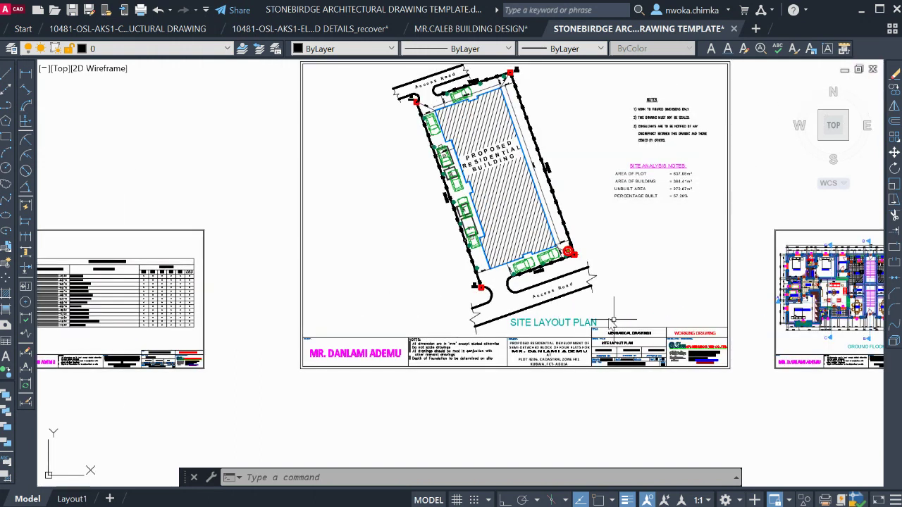
{"action": "scroll", "coordinate": [478, 181], "scroll_direction": "up", "scroll_amount": 1}
{"action": "scroll", "coordinate": [454, 162], "scroll_direction": "up", "scroll_amount": 2}
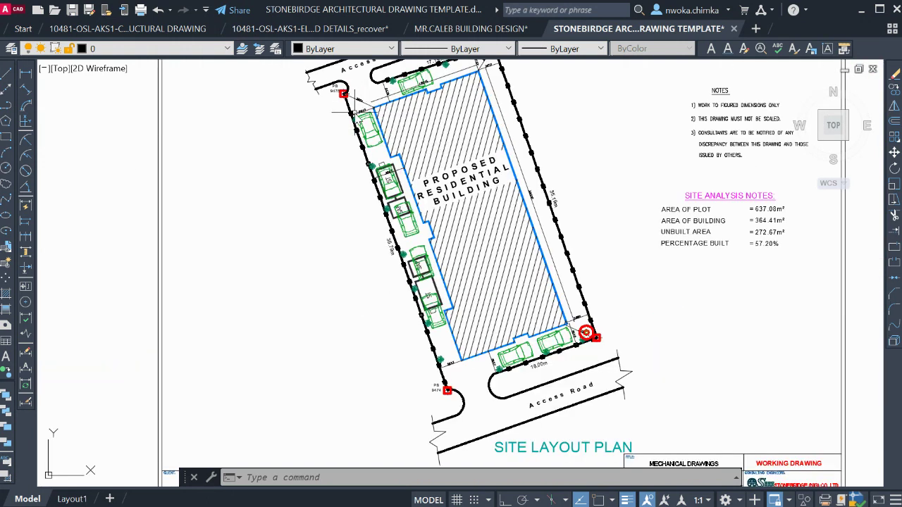
{"action": "scroll", "coordinate": [345, 113], "scroll_direction": "up", "scroll_amount": 5}
{"action": "scroll", "coordinate": [328, 134], "scroll_direction": "down", "scroll_amount": 4}
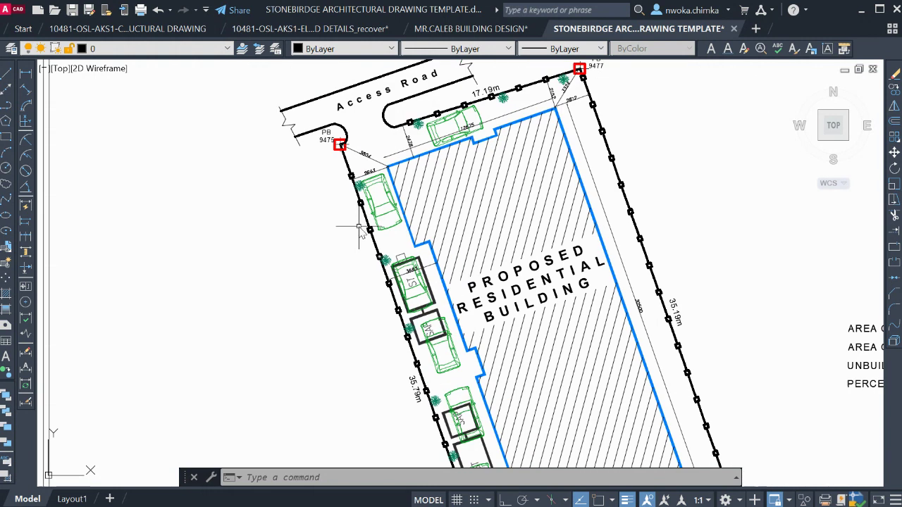
{"action": "scroll", "coordinate": [411, 124], "scroll_direction": "up", "scroll_amount": 2}
{"action": "scroll", "coordinate": [411, 123], "scroll_direction": "up", "scroll_amount": 2}
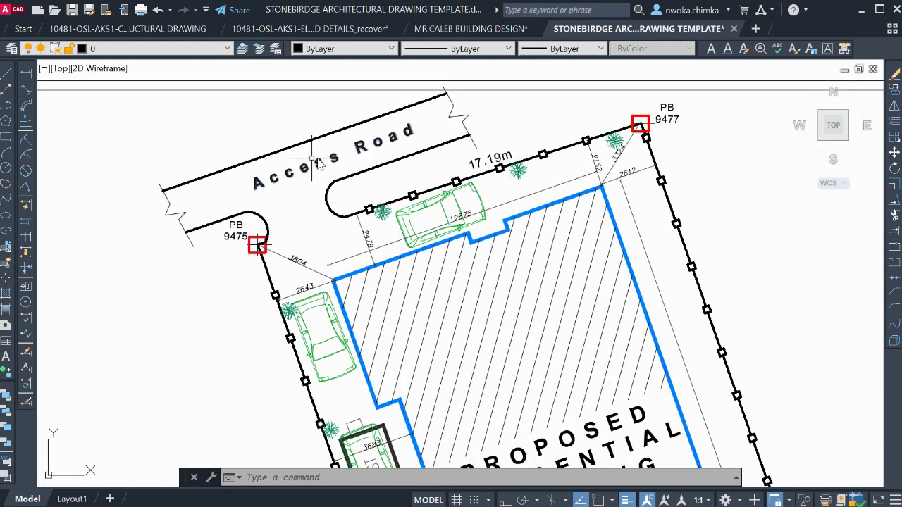
{"action": "scroll", "coordinate": [345, 123], "scroll_direction": "down", "scroll_amount": 2}
{"action": "scroll", "coordinate": [371, 117], "scroll_direction": "down", "scroll_amount": 3}
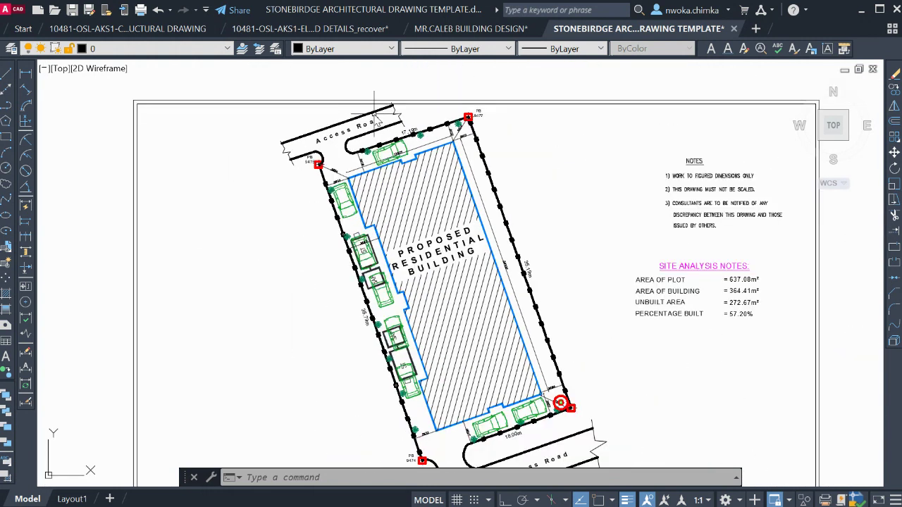
Read the site analysis notes on plot area, building area, unbuilt area and percentage built on the site layout sheet
{"action": "scroll", "coordinate": [782, 399], "scroll_direction": "up", "scroll_amount": 3}
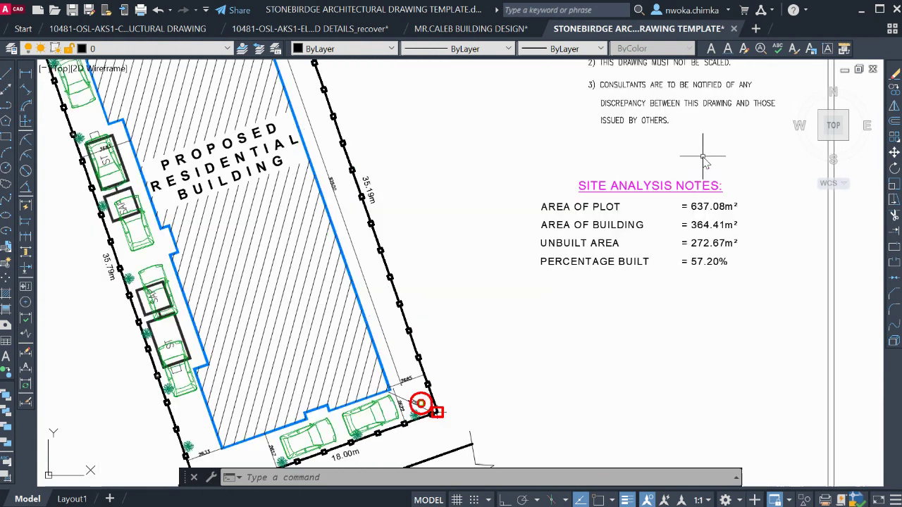
{"action": "scroll", "coordinate": [735, 189], "scroll_direction": "up", "scroll_amount": 3}
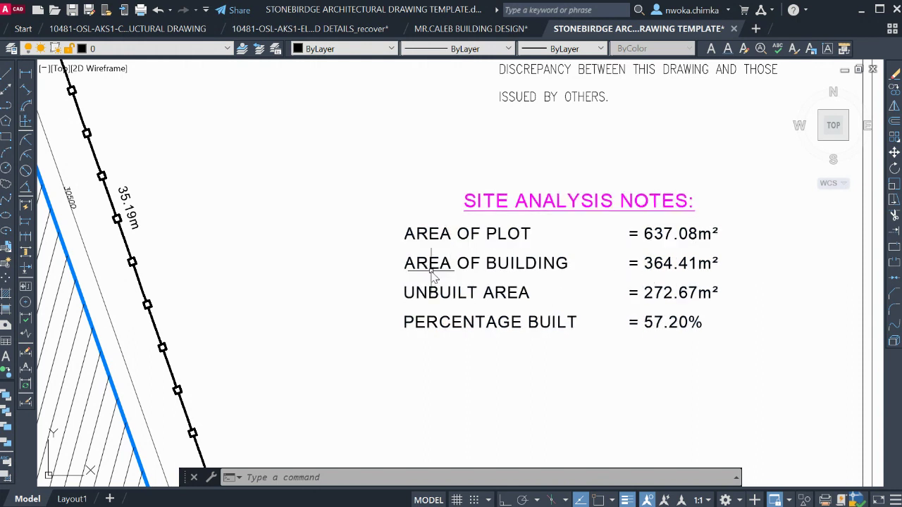
{"action": "scroll", "coordinate": [435, 263], "scroll_direction": "down", "scroll_amount": 4}
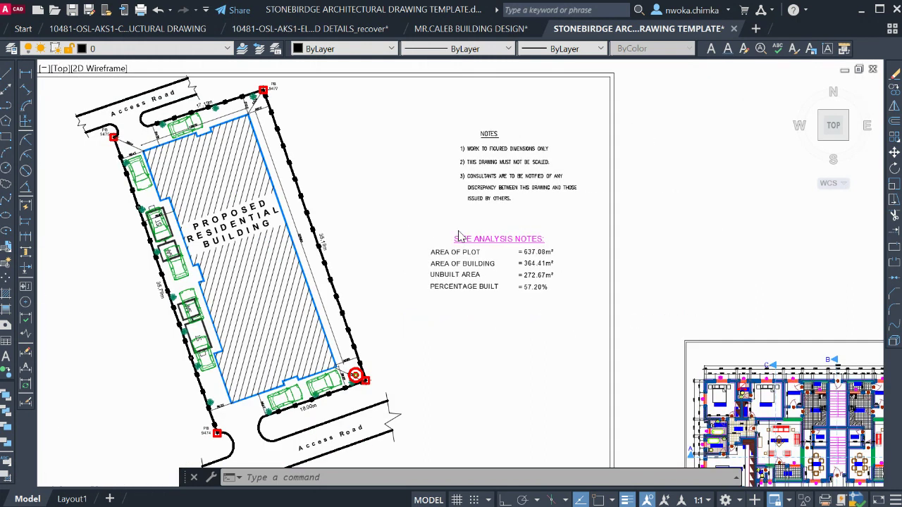
{"action": "scroll", "coordinate": [458, 235], "scroll_direction": "down", "scroll_amount": 4}
{"action": "scroll", "coordinate": [303, 282], "scroll_direction": "up", "scroll_amount": 5}
{"action": "scroll", "coordinate": [290, 229], "scroll_direction": "down", "scroll_amount": 4}
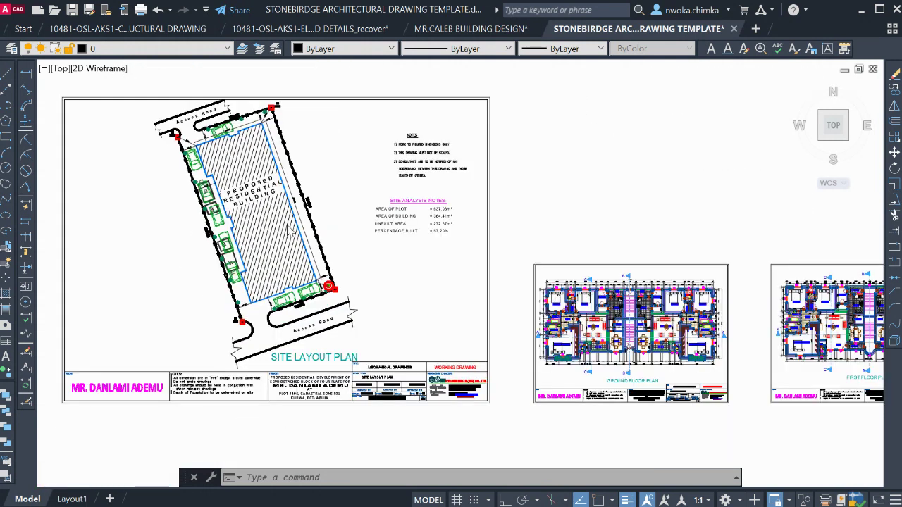
Read through the drawing titles in the drawing index table from the ground floor plan down to the sanitary plan
{"action": "scroll", "coordinate": [289, 231], "scroll_direction": "down", "scroll_amount": 4}
{"action": "scroll", "coordinate": [83, 265], "scroll_direction": "up", "scroll_amount": 6}
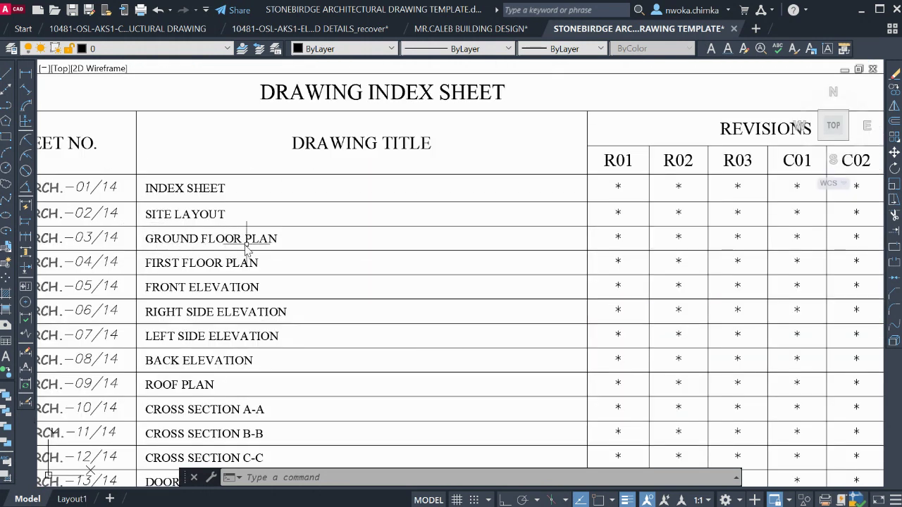
{"action": "left_click", "coordinate": [211, 293]}
{"action": "scroll", "coordinate": [197, 440], "scroll_direction": "down", "scroll_amount": 2}
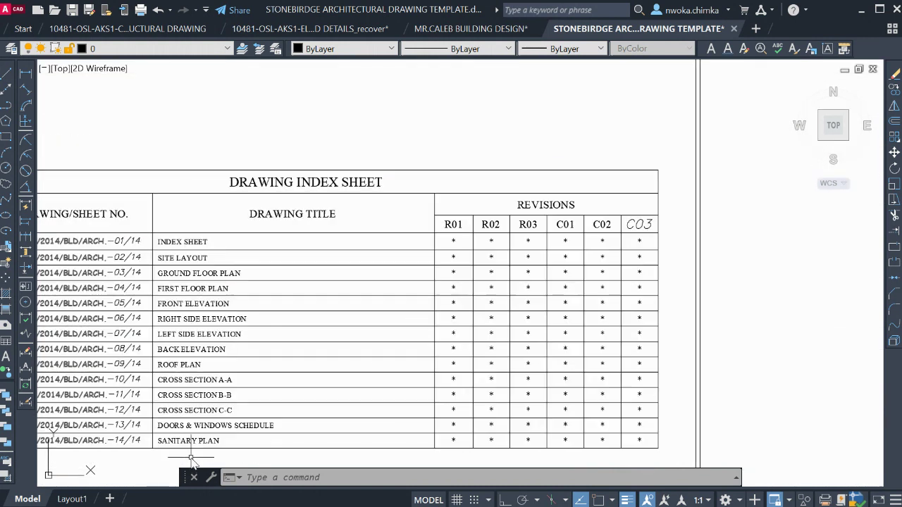
{"action": "scroll", "coordinate": [217, 444], "scroll_direction": "up", "scroll_amount": 2}
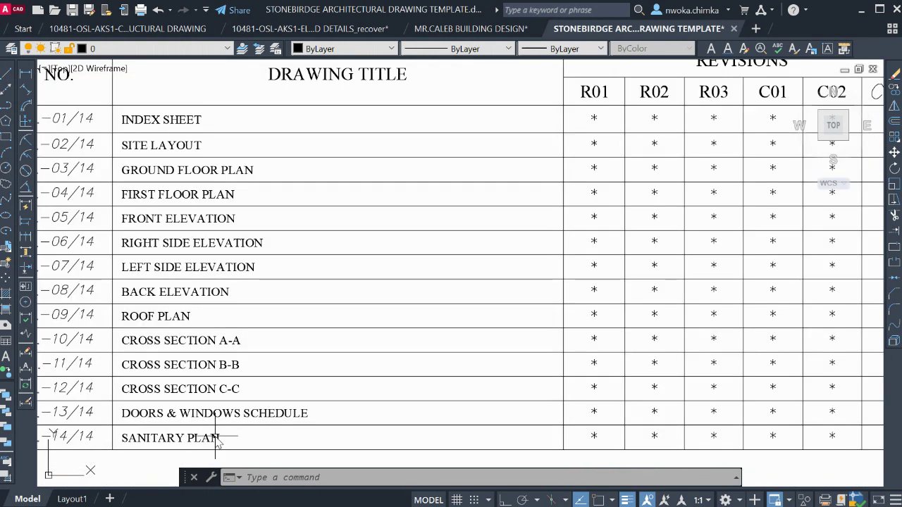
{"action": "scroll", "coordinate": [218, 440], "scroll_direction": "down", "scroll_amount": 4}
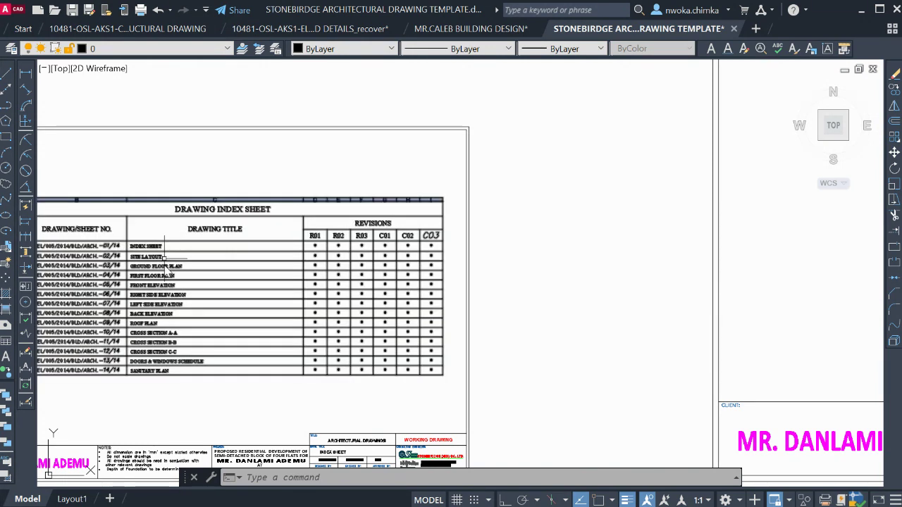
{"action": "scroll", "coordinate": [222, 224], "scroll_direction": "down", "scroll_amount": 3}
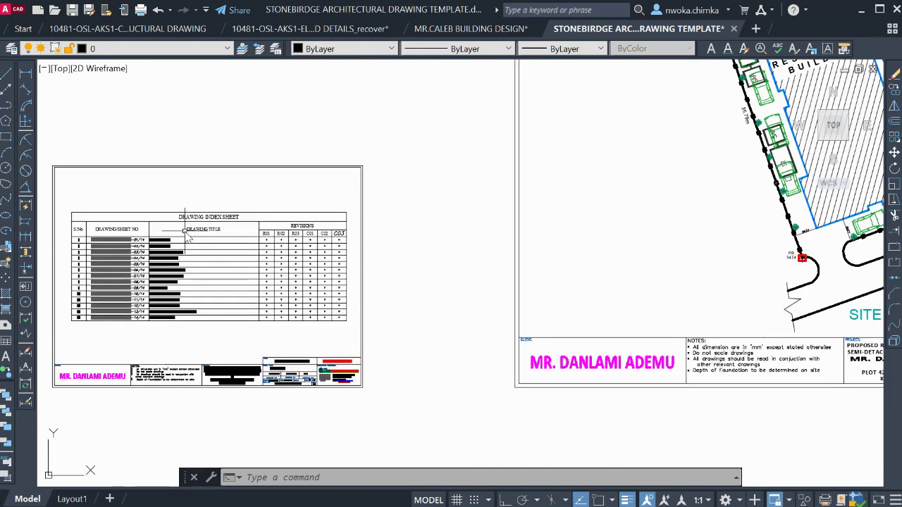
View the site layout sheet in sequence with the ground floor plan sheet that follows it
{"action": "middle_click_drag", "start_coordinate": [423, 233], "coordinate": [221, 271]}
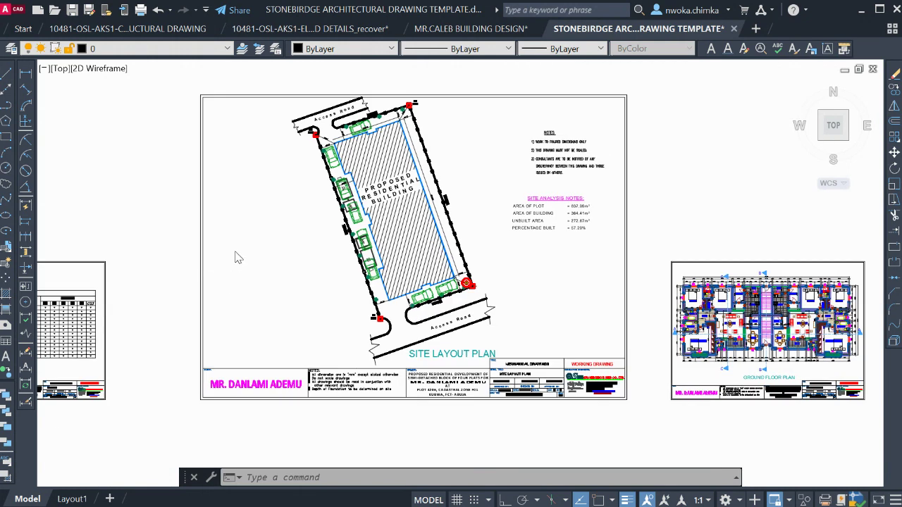
{"action": "scroll", "coordinate": [227, 265], "scroll_direction": "down", "scroll_amount": 2}
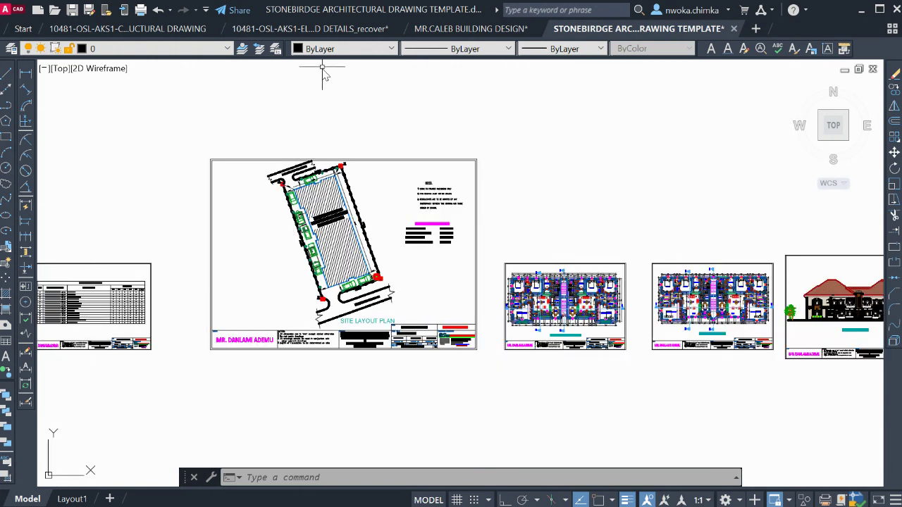
{"action": "scroll", "coordinate": [623, 320], "scroll_direction": "up", "scroll_amount": 4}
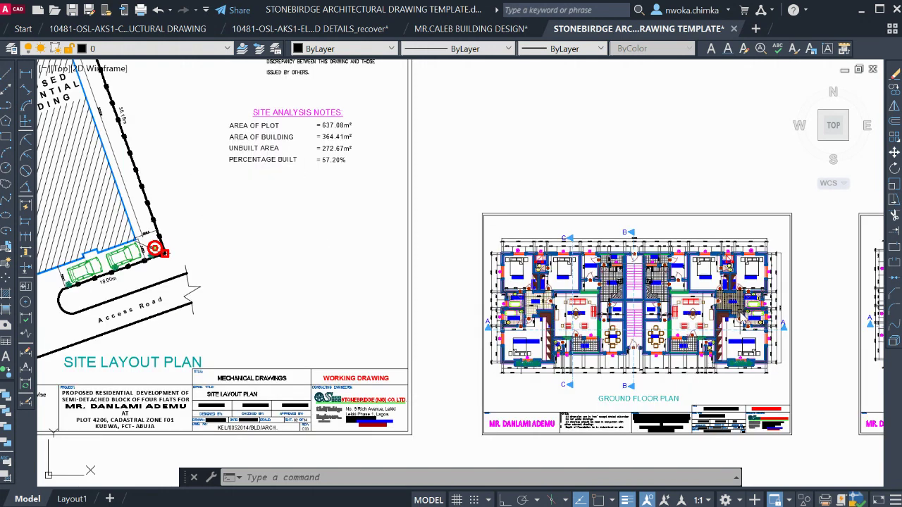
{"action": "middle_click_drag", "start_coordinate": [492, 156], "coordinate": [364, 150]}
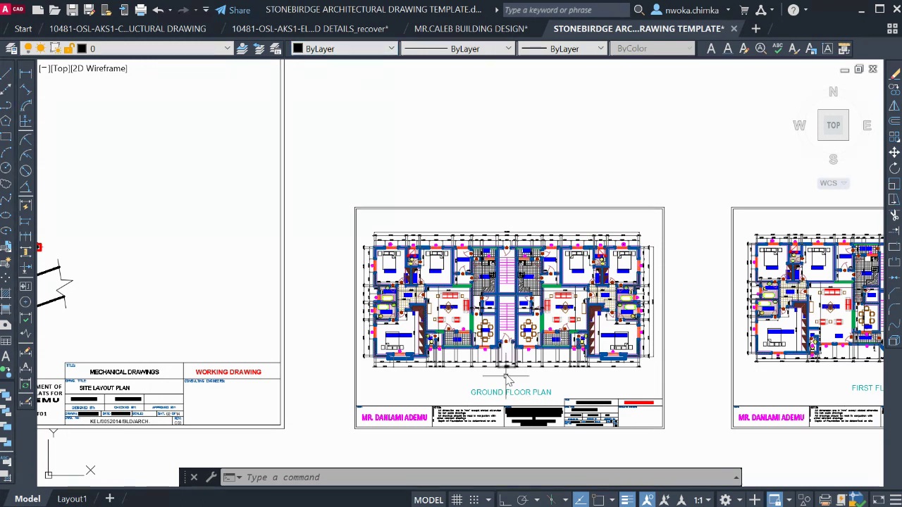
Examine the master's bedroom, bathrooms, lobby and main lounge of the left-hand flat on the ground floor plan
{"action": "scroll", "coordinate": [505, 391], "scroll_direction": "up", "scroll_amount": 4}
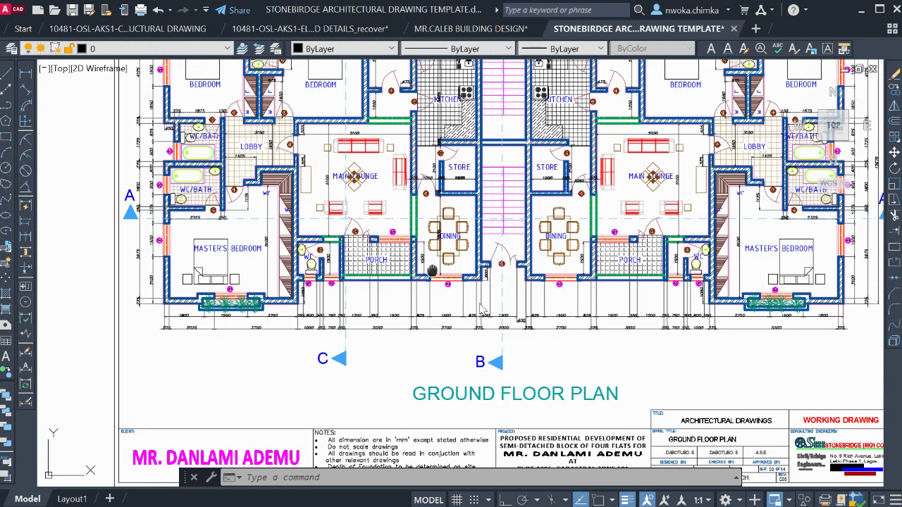
{"action": "scroll", "coordinate": [505, 392], "scroll_direction": "up", "scroll_amount": 2}
{"action": "scroll", "coordinate": [352, 179], "scroll_direction": "up", "scroll_amount": 2}
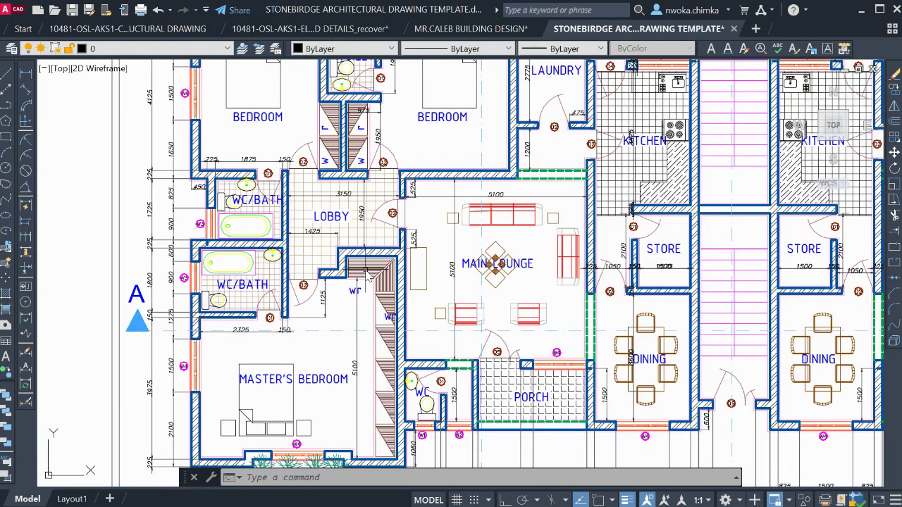
{"action": "middle_click_drag", "start_coordinate": [254, 413], "coordinate": [266, 349]}
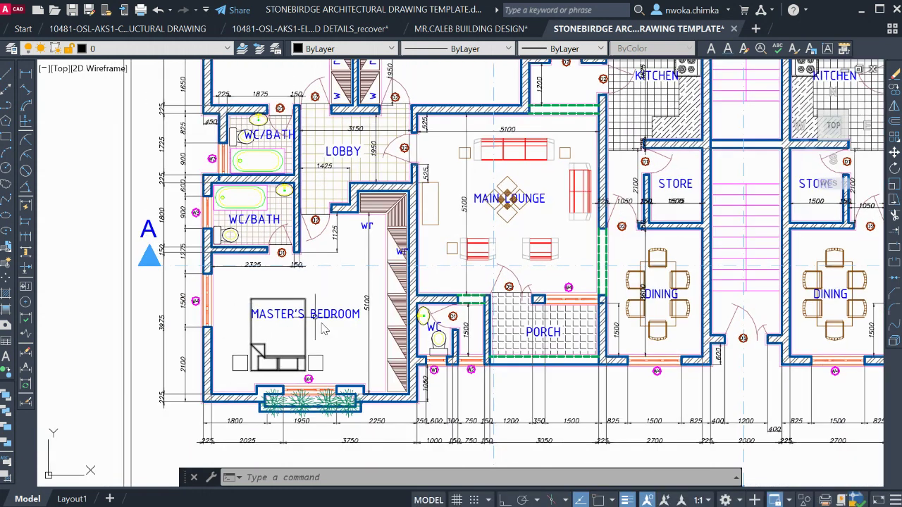
{"action": "scroll", "coordinate": [252, 120], "scroll_direction": "up", "scroll_amount": 2}
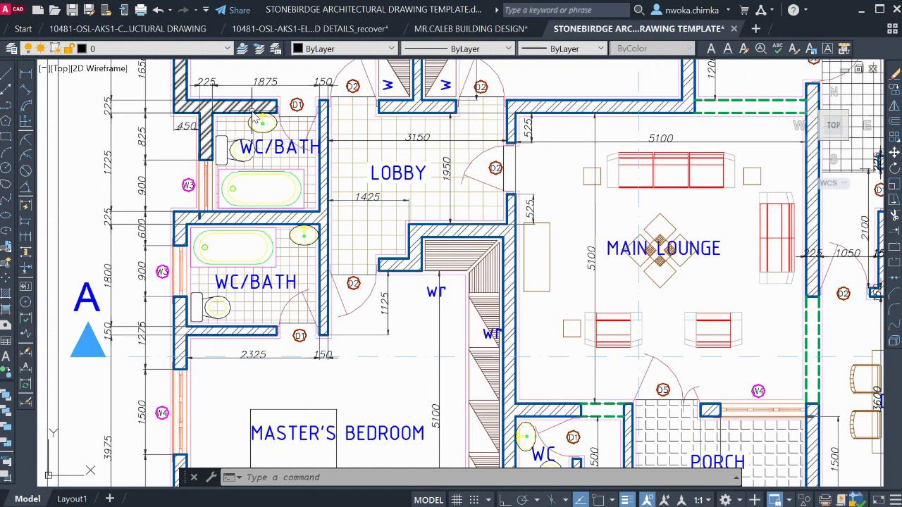
{"action": "scroll", "coordinate": [295, 263], "scroll_direction": "down", "scroll_amount": 3}
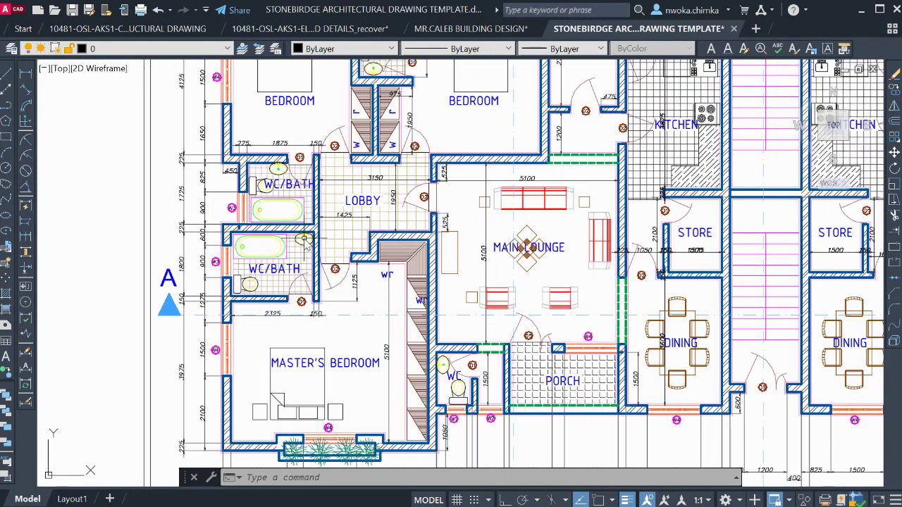
Inspect the bedrooms, laundry, kitchen, store and dining areas of the ground floor plan across both mirrored flats
{"action": "middle_click_drag", "start_coordinate": [345, 84], "coordinate": [316, 150]}
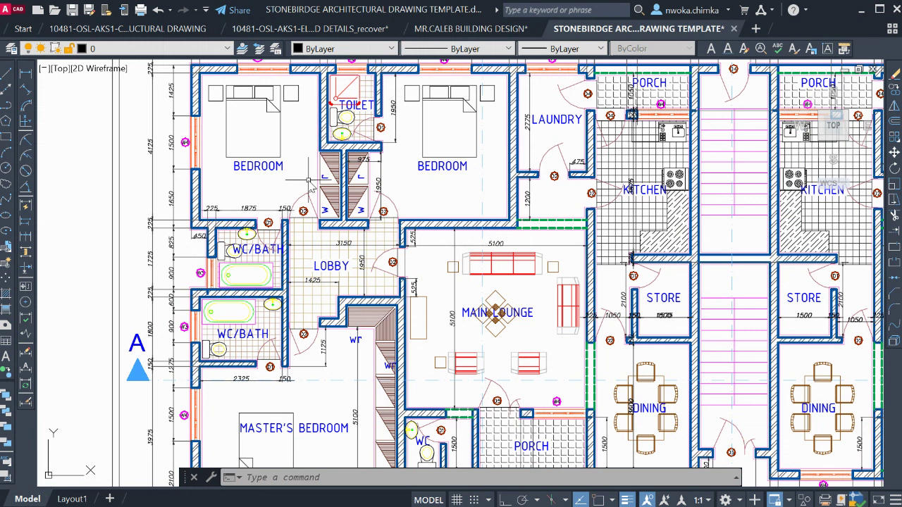
{"action": "scroll", "coordinate": [310, 156], "scroll_direction": "down", "scroll_amount": 2}
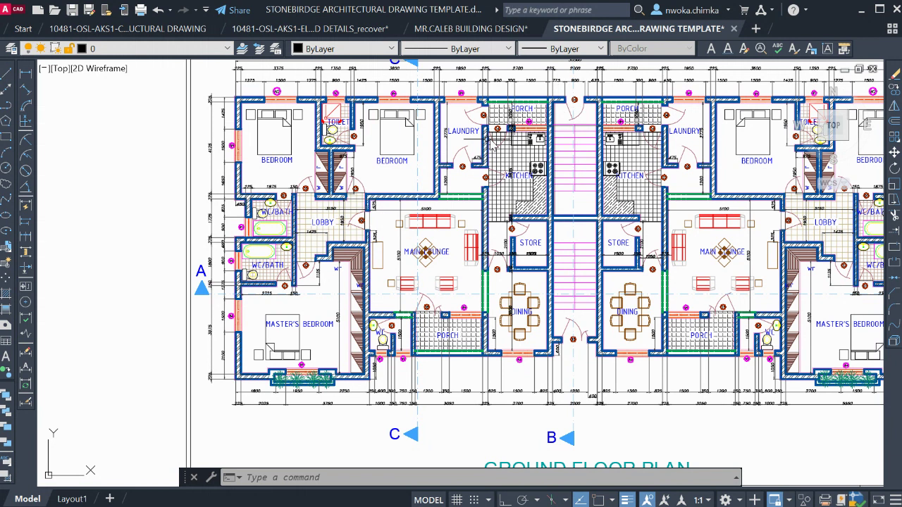
{"action": "middle_click_drag", "start_coordinate": [521, 279], "coordinate": [485, 265]}
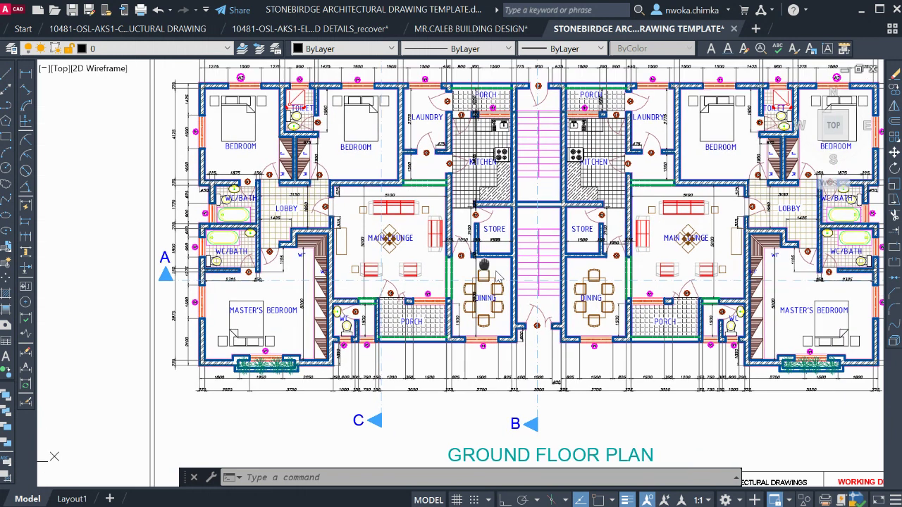
{"action": "scroll", "coordinate": [485, 266], "scroll_direction": "up", "scroll_amount": 4}
{"action": "scroll", "coordinate": [347, 216], "scroll_direction": "down", "scroll_amount": 4}
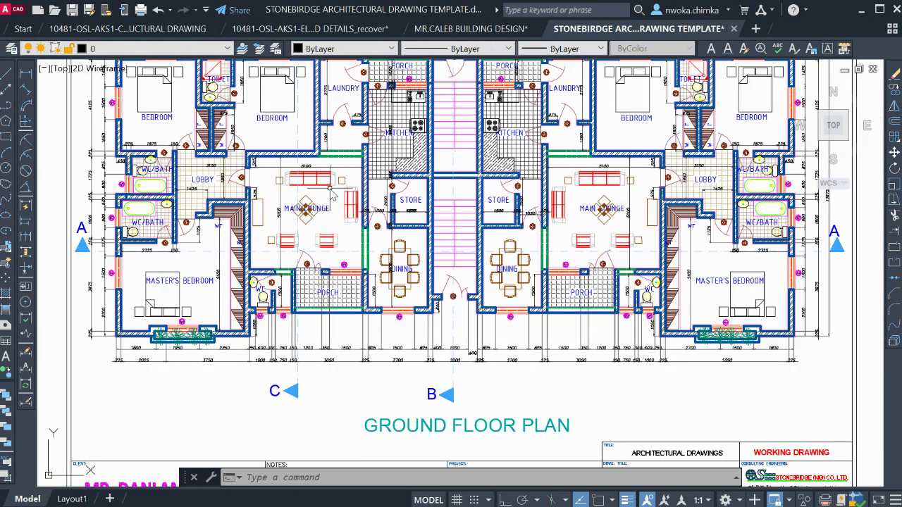
{"action": "middle_click_drag", "start_coordinate": [250, 126], "coordinate": [250, 157]}
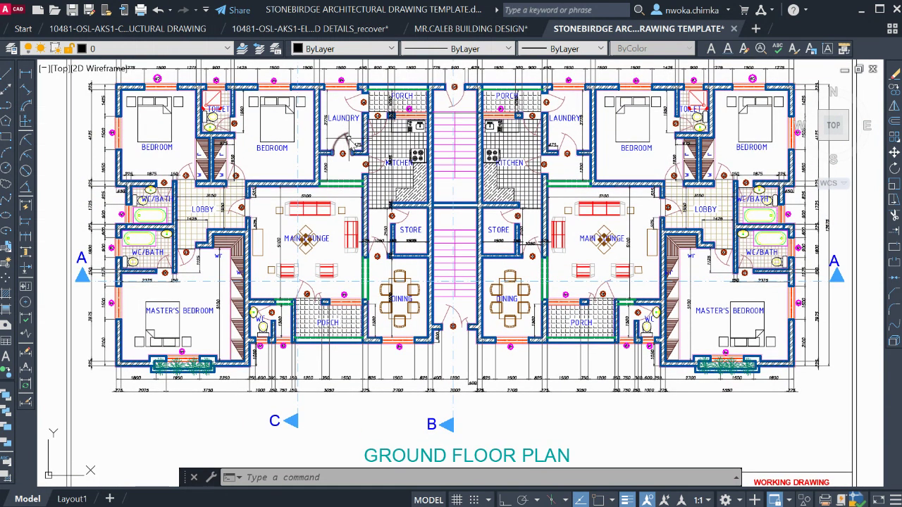
Review the complete ground floor plan sheet, including its section markers, notes and title block
{"action": "scroll", "coordinate": [346, 138], "scroll_direction": "down", "scroll_amount": 2}
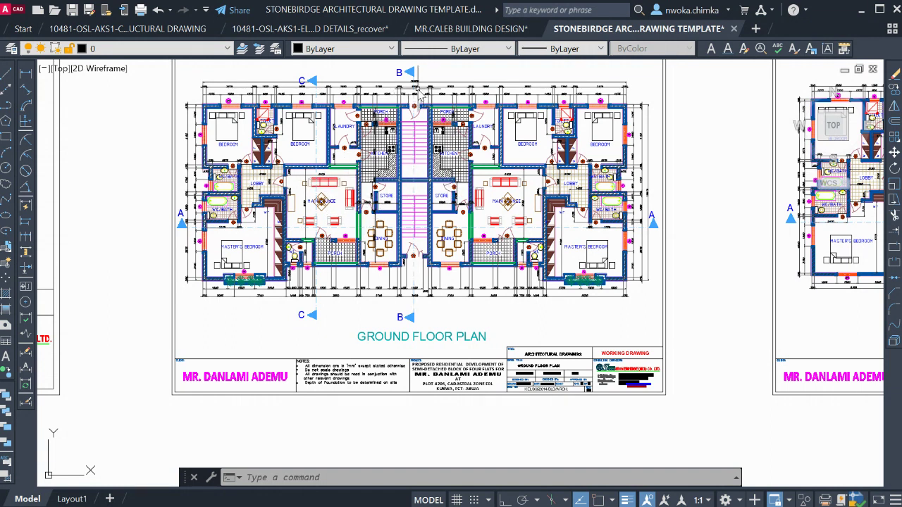
{"action": "scroll", "coordinate": [431, 95], "scroll_direction": "up", "scroll_amount": 2}
{"action": "scroll", "coordinate": [372, 191], "scroll_direction": "down", "scroll_amount": 2}
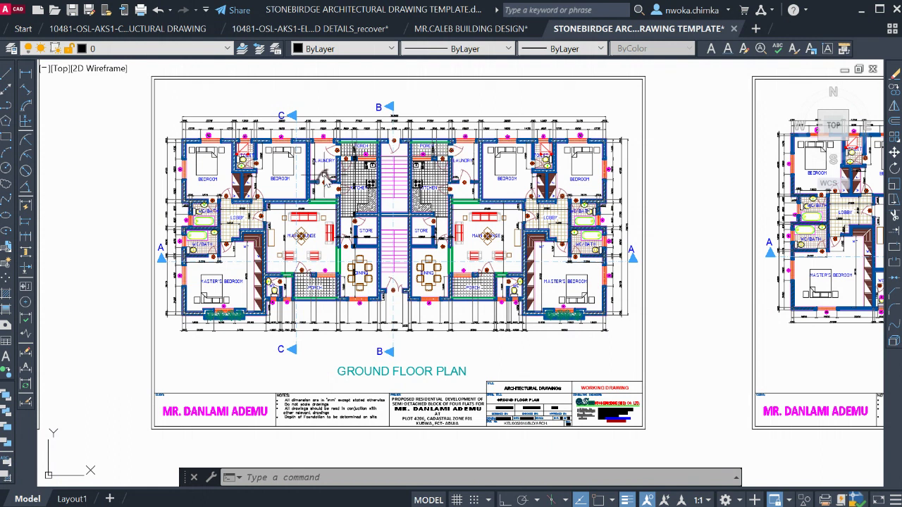
{"action": "scroll", "coordinate": [336, 175], "scroll_direction": "down", "scroll_amount": 2}
Examine the first floor plan sheet, including its title and the balconies beside the central staircase
{"action": "middle_click_drag", "start_coordinate": [771, 265], "coordinate": [577, 258]}
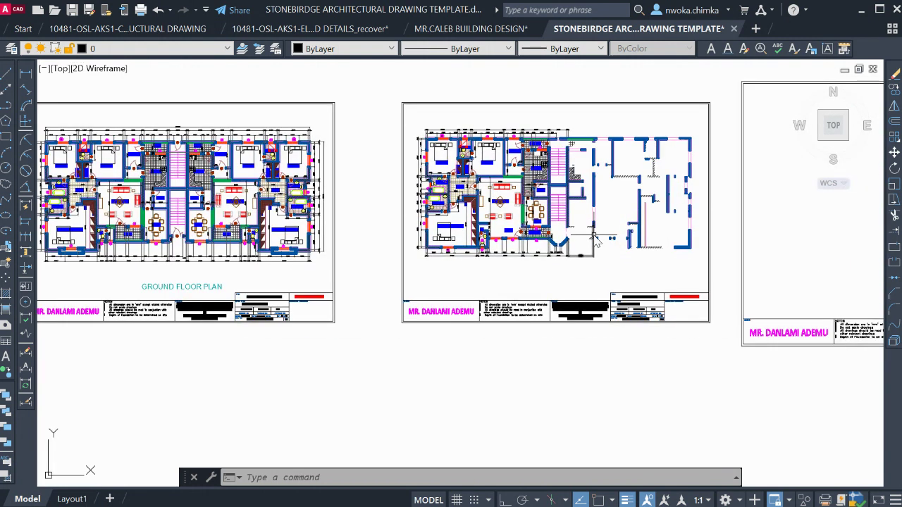
{"action": "scroll", "coordinate": [578, 258], "scroll_direction": "up", "scroll_amount": 4}
{"action": "scroll", "coordinate": [513, 315], "scroll_direction": "up", "scroll_amount": 2}
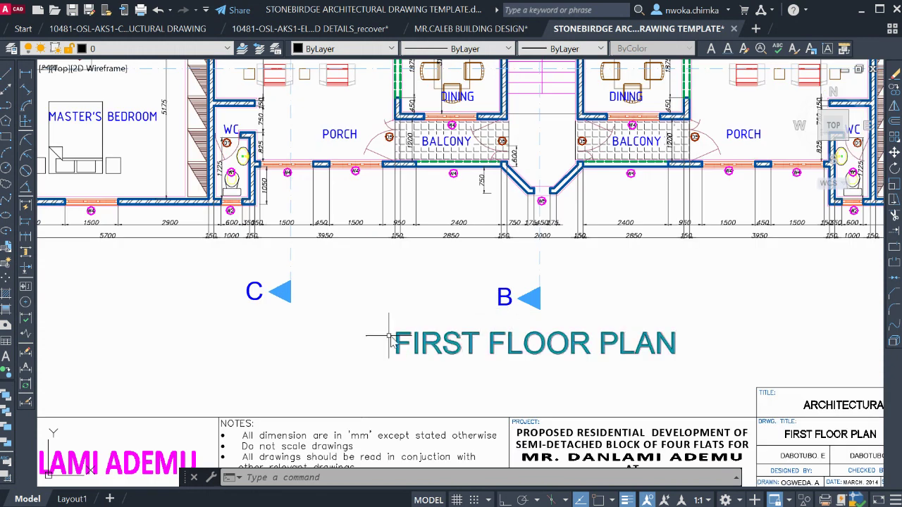
{"action": "scroll", "coordinate": [376, 317], "scroll_direction": "down", "scroll_amount": 4}
{"action": "scroll", "coordinate": [571, 229], "scroll_direction": "down", "scroll_amount": 2}
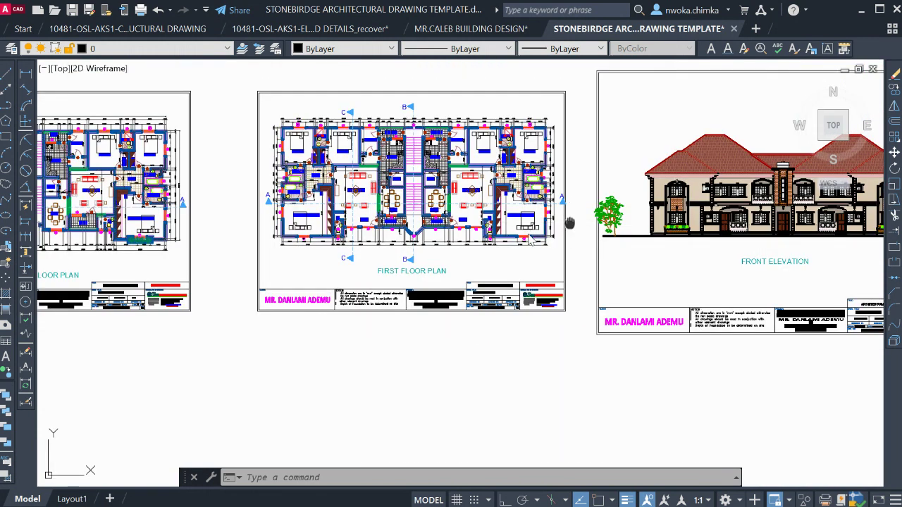
Inspect the front elevation's windows, brick panels, mouldings and corner quoins up close
{"action": "middle_click_drag", "start_coordinate": [569, 222], "coordinate": [293, 250]}
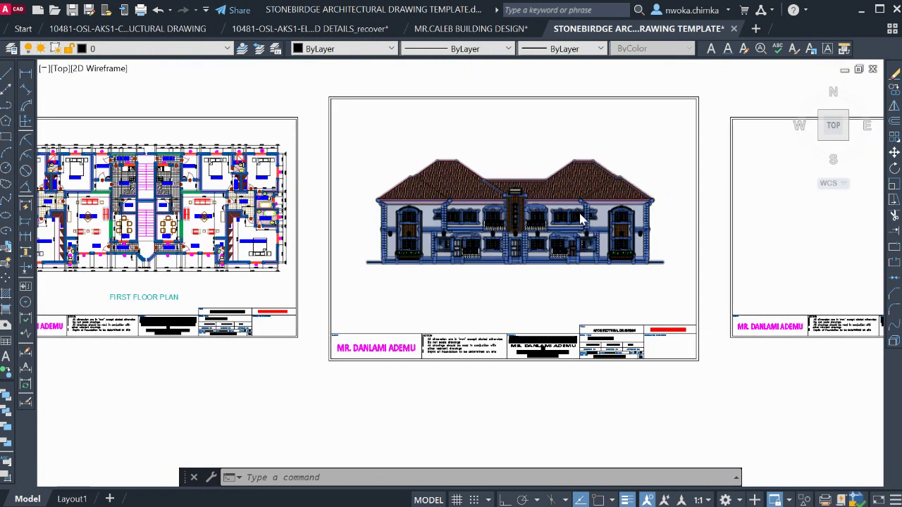
{"action": "scroll", "coordinate": [582, 220], "scroll_direction": "up", "scroll_amount": 3}
{"action": "scroll", "coordinate": [604, 162], "scroll_direction": "up", "scroll_amount": 2}
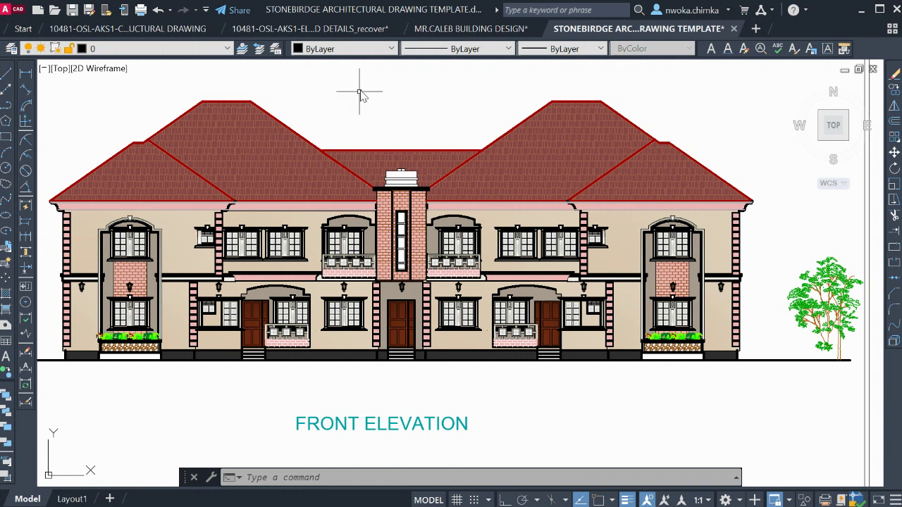
{"action": "scroll", "coordinate": [68, 283], "scroll_direction": "up", "scroll_amount": 5}
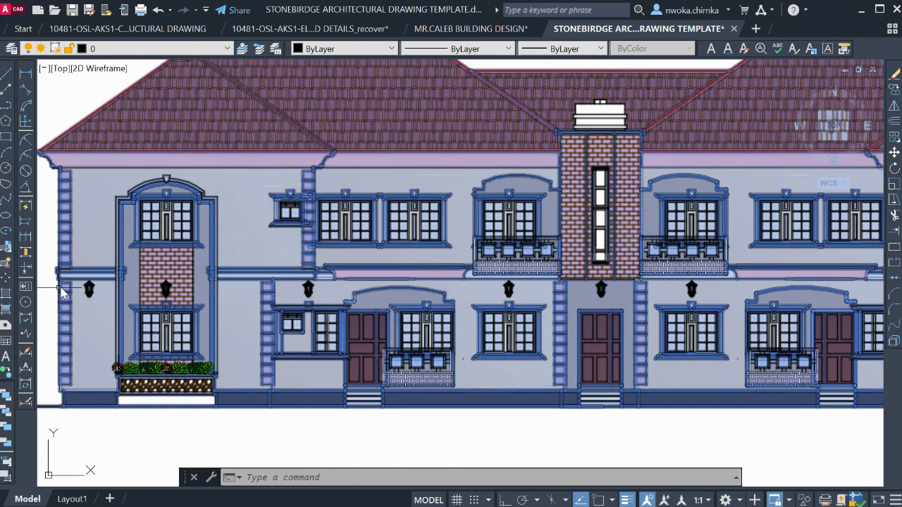
{"action": "left_click", "coordinate": [287, 137]}
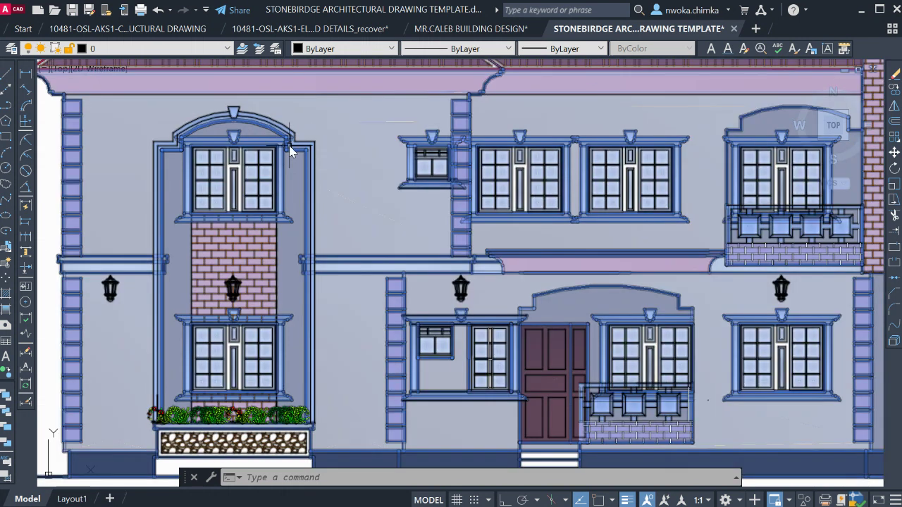
{"action": "scroll", "coordinate": [288, 152], "scroll_direction": "up", "scroll_amount": 4}
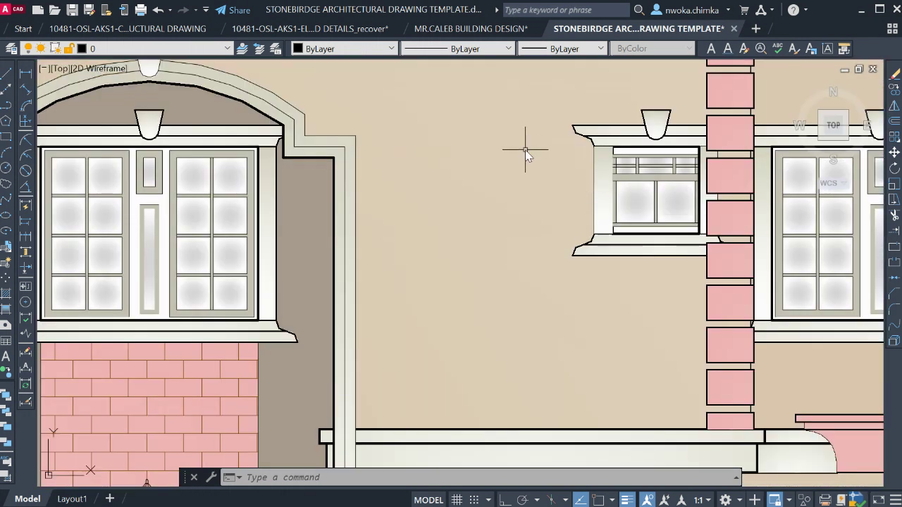
Review the full front elevation, including the hipped roofs and the central brick stair tower
{"action": "scroll", "coordinate": [524, 151], "scroll_direction": "down", "scroll_amount": 5}
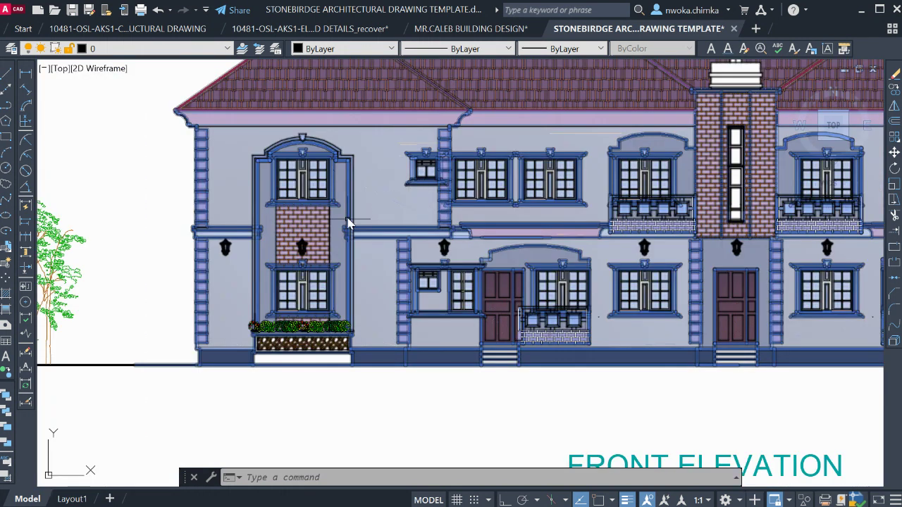
{"action": "scroll", "coordinate": [306, 277], "scroll_direction": "down", "scroll_amount": 2}
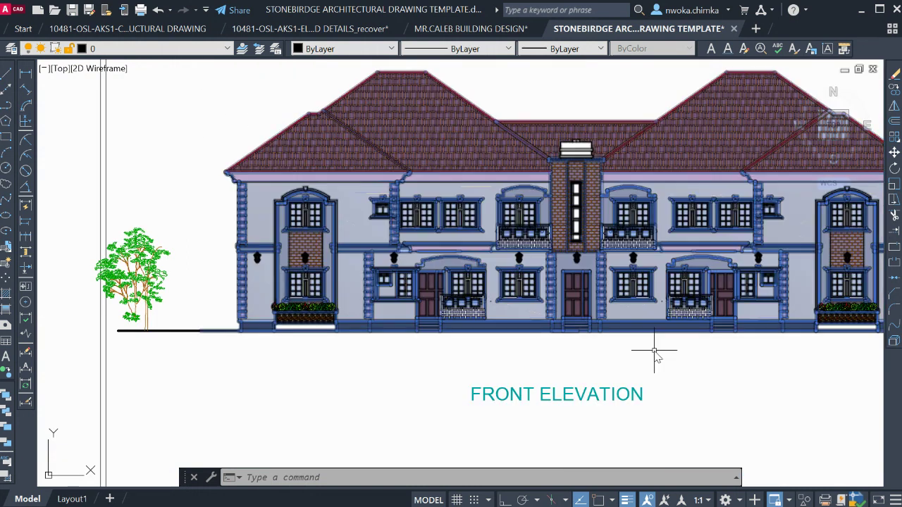
{"action": "mouse_move", "coordinate": [702, 381]}
{"action": "middle_mouse_down"}
{"action": "mouse_move", "coordinate": [570, 400]}
{"action": "mouse_move", "coordinate": [589, 378]}
{"action": "middle_mouse_up"}
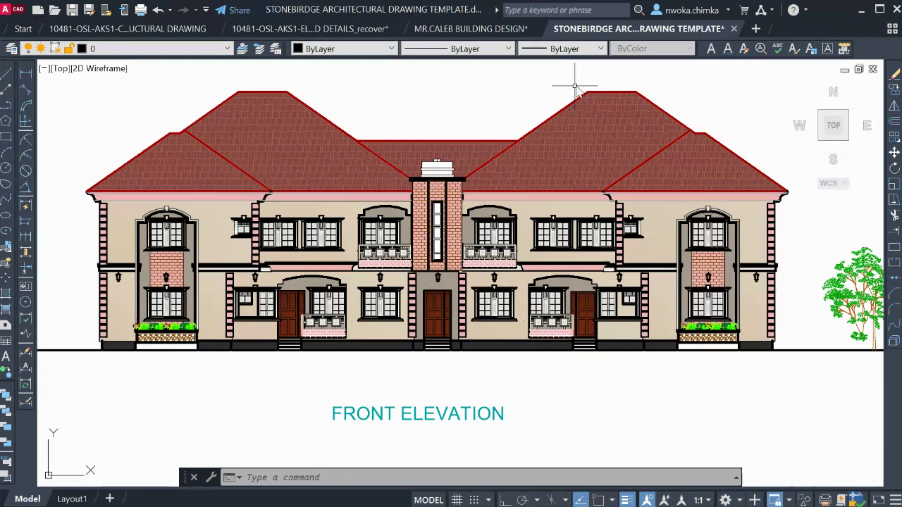
{"action": "scroll", "coordinate": [454, 125], "scroll_direction": "up", "scroll_amount": 2}
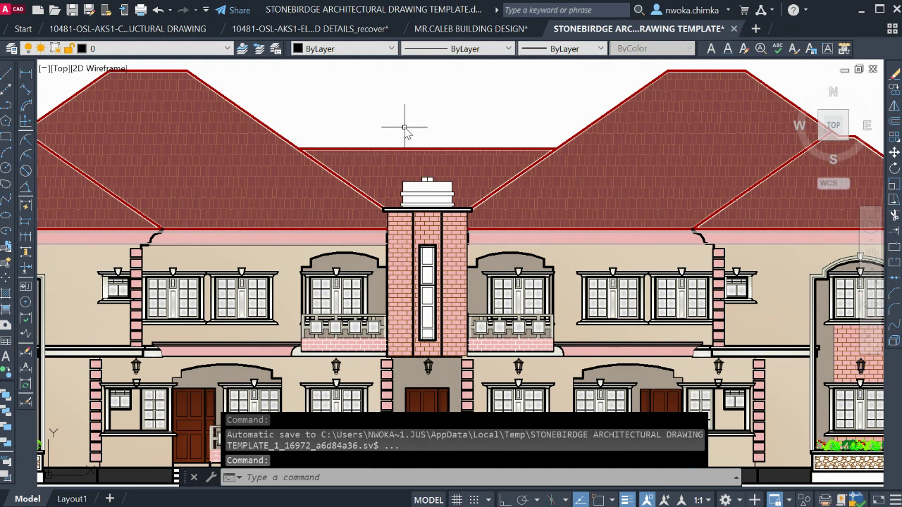
{"action": "scroll", "coordinate": [405, 129], "scroll_direction": "down", "scroll_amount": 3}
{"action": "scroll", "coordinate": [538, 190], "scroll_direction": "down", "scroll_amount": 2}
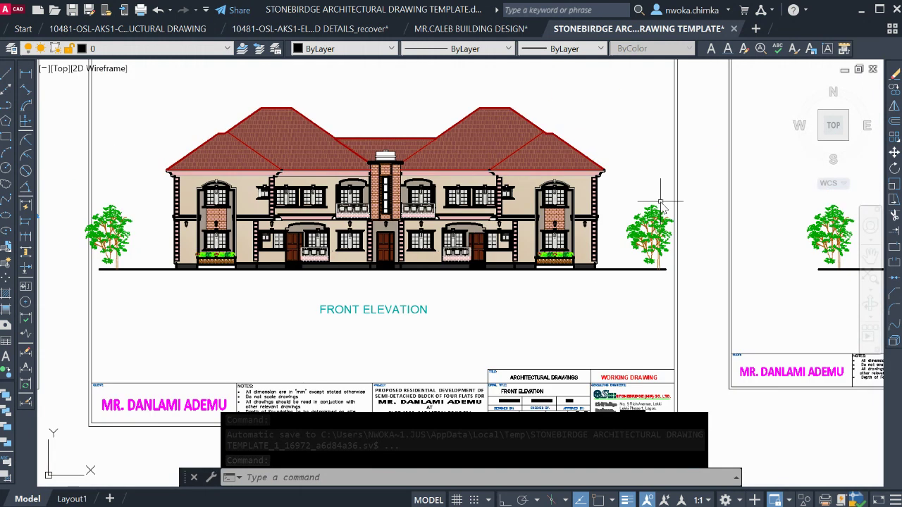
Examine the right side elevation sheet that follows the front elevation
{"action": "scroll", "coordinate": [643, 223], "scroll_direction": "up", "scroll_amount": 2}
{"action": "middle_click_drag", "start_coordinate": [606, 191], "coordinate": [369, 221]}
{"action": "scroll", "coordinate": [345, 204], "scroll_direction": "down", "scroll_amount": 2}
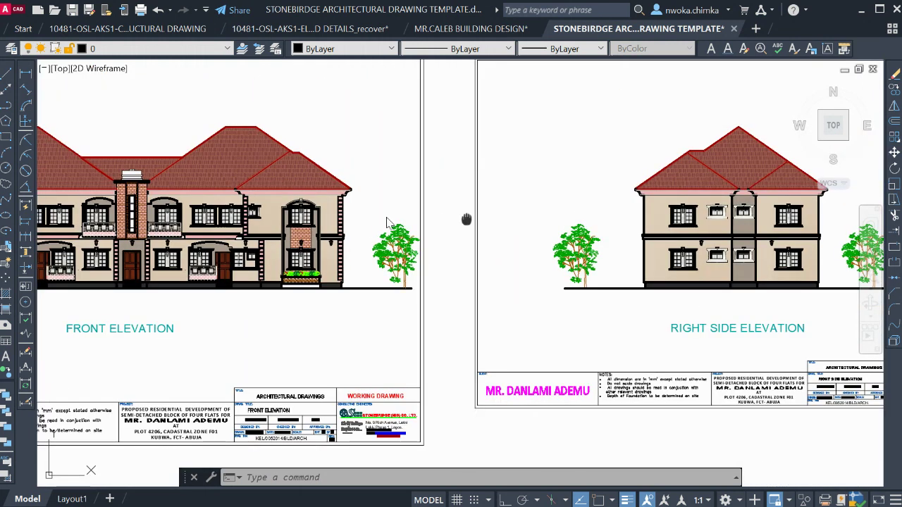
{"action": "scroll", "coordinate": [553, 255], "scroll_direction": "up", "scroll_amount": 4}
{"action": "middle_click_drag", "start_coordinate": [737, 163], "coordinate": [730, 258]}
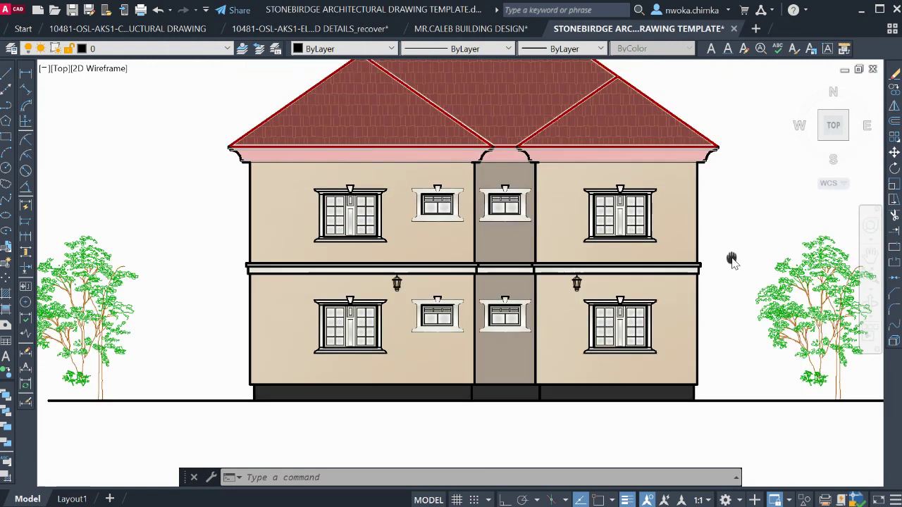
{"action": "scroll", "coordinate": [582, 264], "scroll_direction": "down", "scroll_amount": 5}
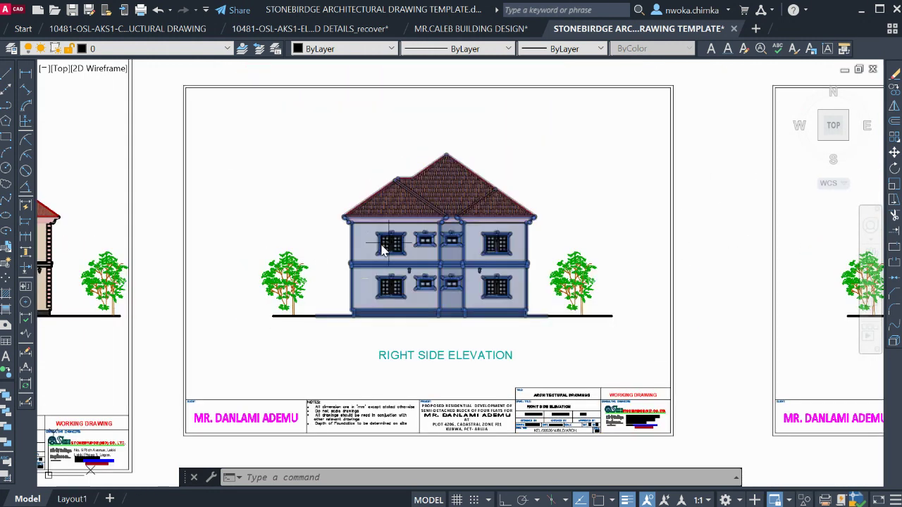
Examine the left side elevation sheet
{"action": "middle_click_drag", "start_coordinate": [603, 228], "coordinate": [362, 240]}
{"action": "scroll", "coordinate": [603, 279], "scroll_direction": "up", "scroll_amount": 3}
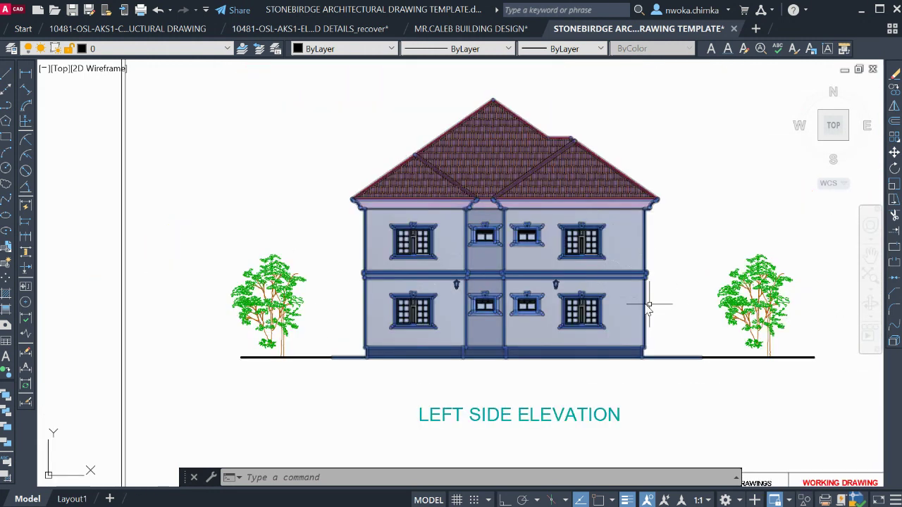
{"action": "scroll", "coordinate": [233, 232], "scroll_direction": "down", "scroll_amount": 5}
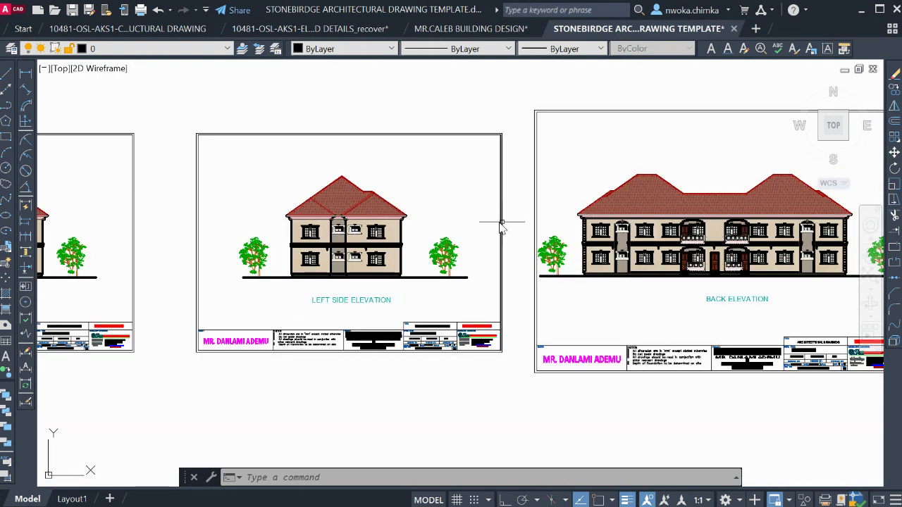
Inspect the back elevation, including its balconies, doors, windows and entrance steps
{"action": "middle_click_drag", "start_coordinate": [680, 239], "coordinate": [529, 239]}
{"action": "scroll", "coordinate": [657, 242], "scroll_direction": "up", "scroll_amount": 4}
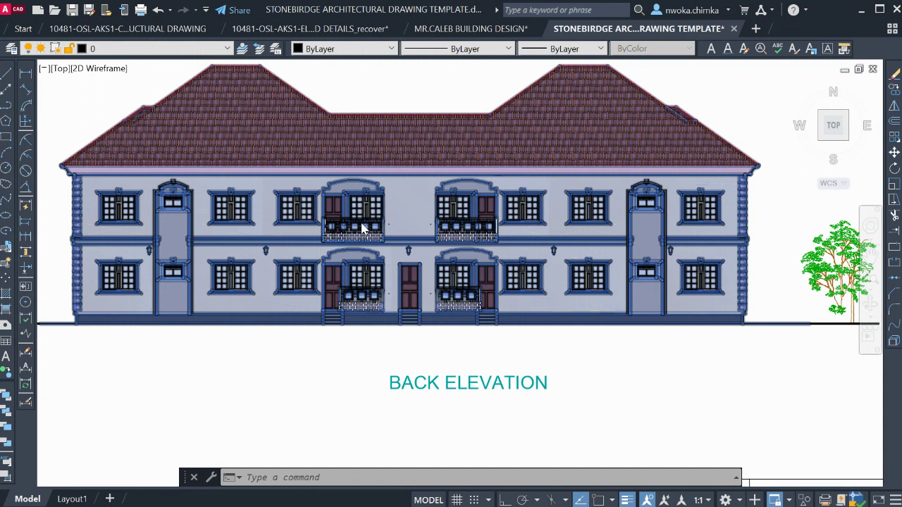
{"action": "scroll", "coordinate": [355, 222], "scroll_direction": "up", "scroll_amount": 4}
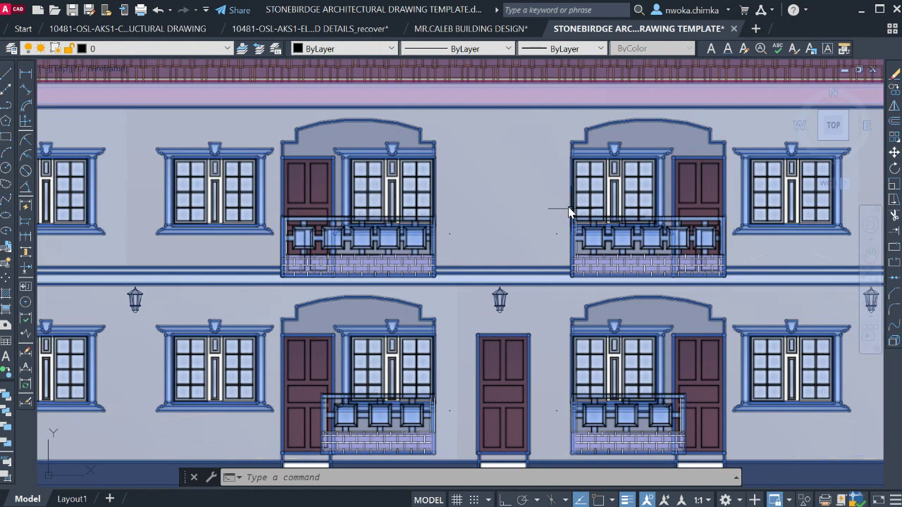
{"action": "scroll", "coordinate": [496, 248], "scroll_direction": "down", "scroll_amount": 2}
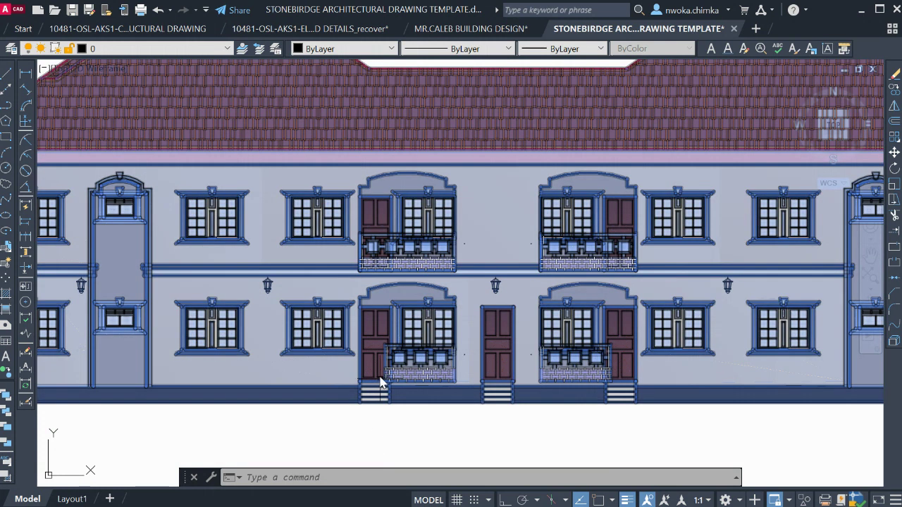
{"action": "scroll", "coordinate": [380, 313], "scroll_direction": "down", "scroll_amount": 1}
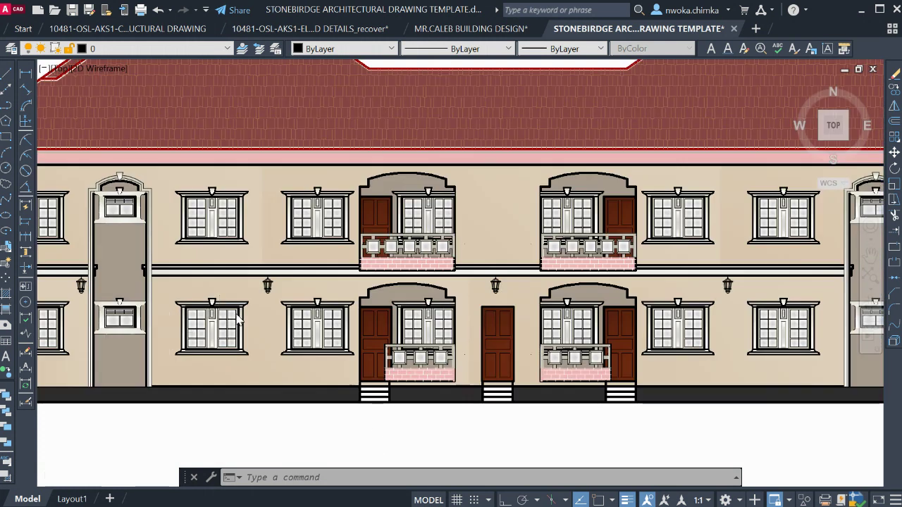
{"action": "scroll", "coordinate": [331, 289], "scroll_direction": "down", "scroll_amount": 2}
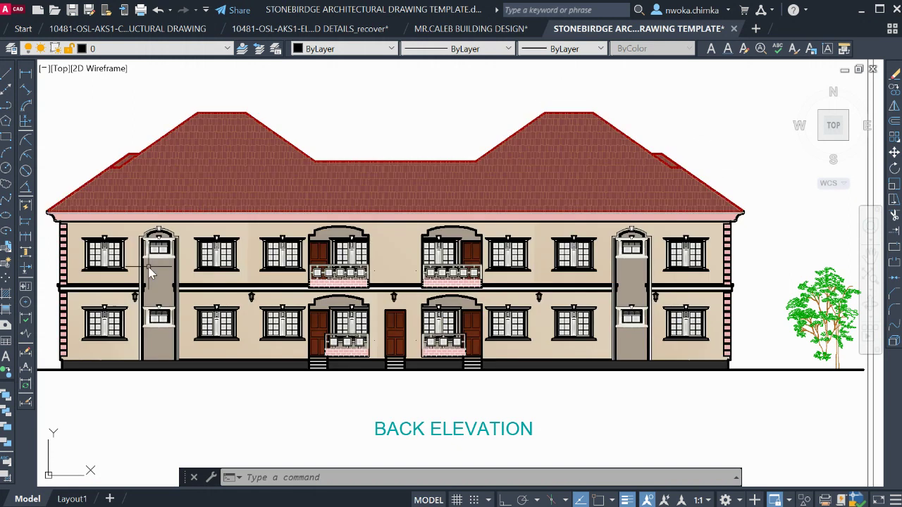
Examine the roof plan sheet, including the roof outlines and the two circular tanks above the stairs
{"action": "scroll", "coordinate": [148, 266], "scroll_direction": "down", "scroll_amount": 2}
{"action": "middle_click_drag", "start_coordinate": [540, 242], "coordinate": [204, 235]}
{"action": "scroll", "coordinate": [493, 167], "scroll_direction": "up", "scroll_amount": 2}
{"action": "middle_click_drag", "start_coordinate": [493, 167], "coordinate": [353, 169]}
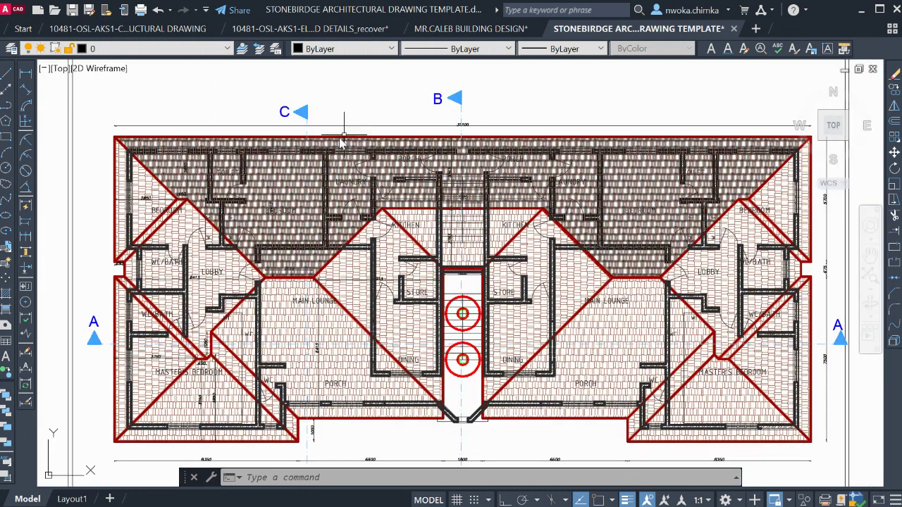
{"action": "scroll", "coordinate": [352, 169], "scroll_direction": "down", "scroll_amount": 2}
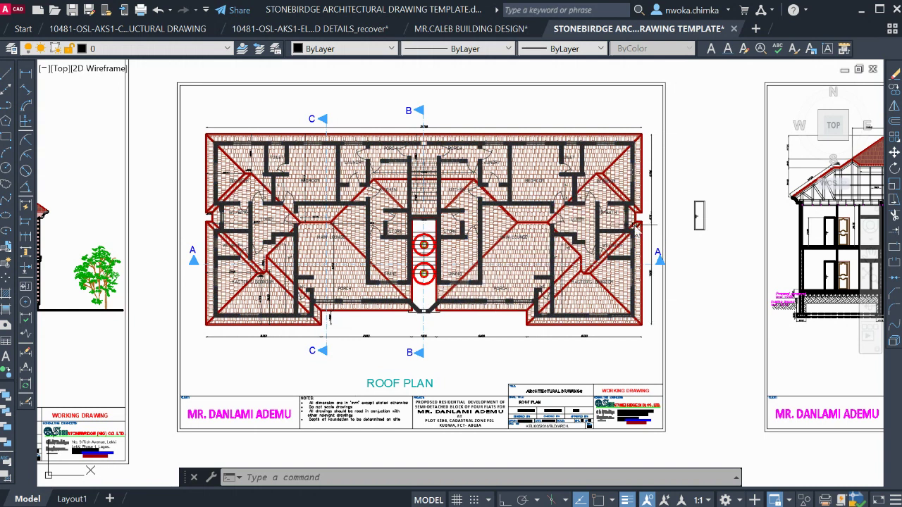
Erase the stray door-like object lying between the roof plan and cross-section A-A sheets
{"action": "left_click", "coordinate": [665, 206]}
{"action": "left_click", "coordinate": [754, 241]}
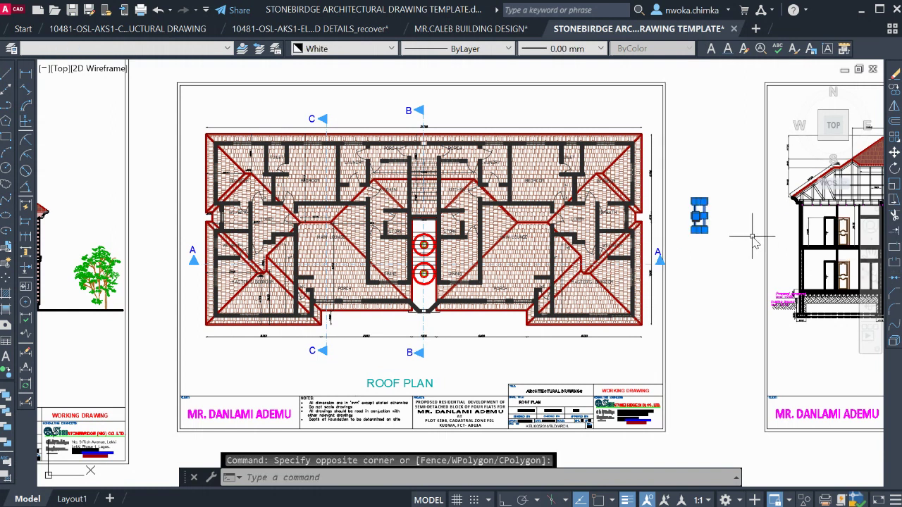
{"action": "key", "text": "Delete"}
Examine the cross-section A-A sheet, including its floors, doors, foundations, level notes and title block
{"action": "middle_click_drag", "start_coordinate": [729, 238], "coordinate": [366, 225]}
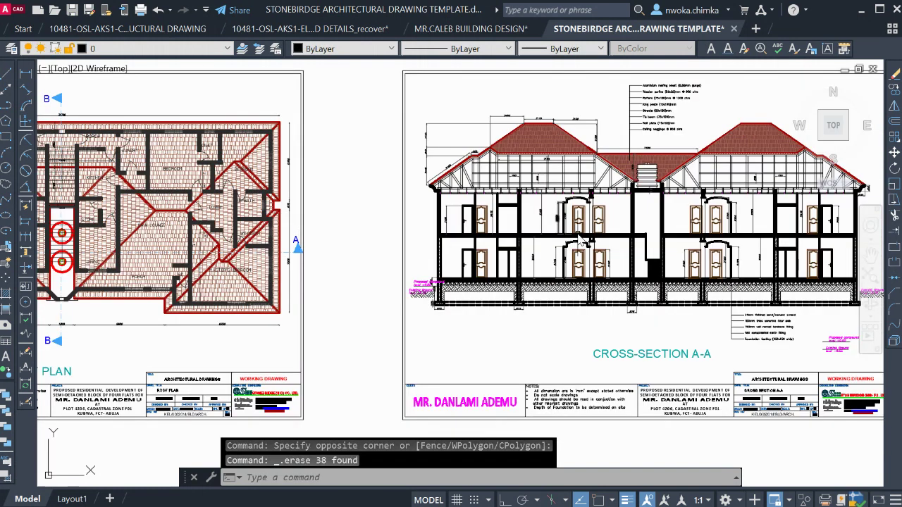
{"action": "middle_click_drag", "start_coordinate": [579, 238], "coordinate": [369, 239]}
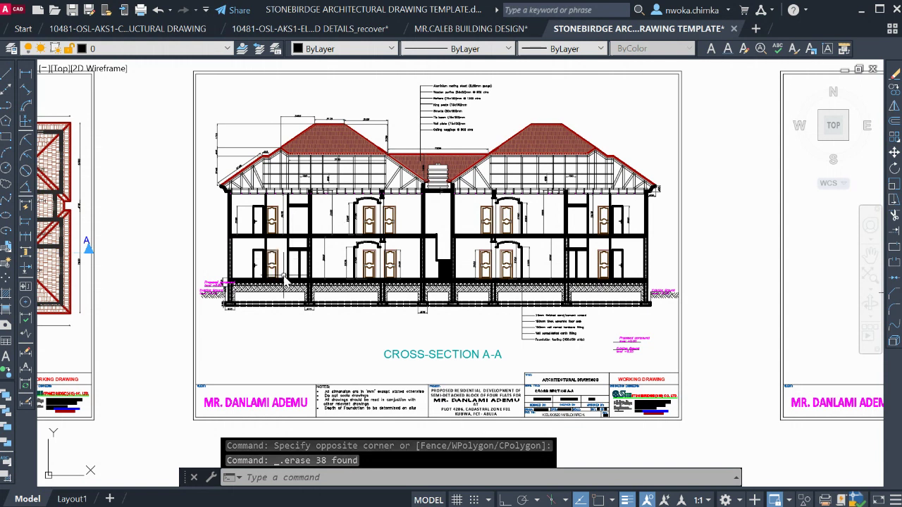
{"action": "scroll", "coordinate": [350, 242], "scroll_direction": "up", "scroll_amount": 4}
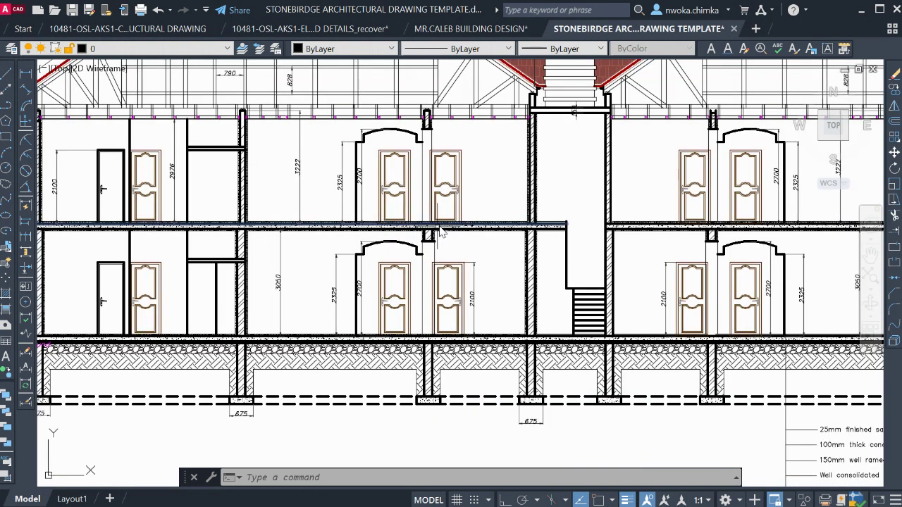
{"action": "scroll", "coordinate": [440, 233], "scroll_direction": "down", "scroll_amount": 4}
{"action": "scroll", "coordinate": [708, 436], "scroll_direction": "up", "scroll_amount": 4}
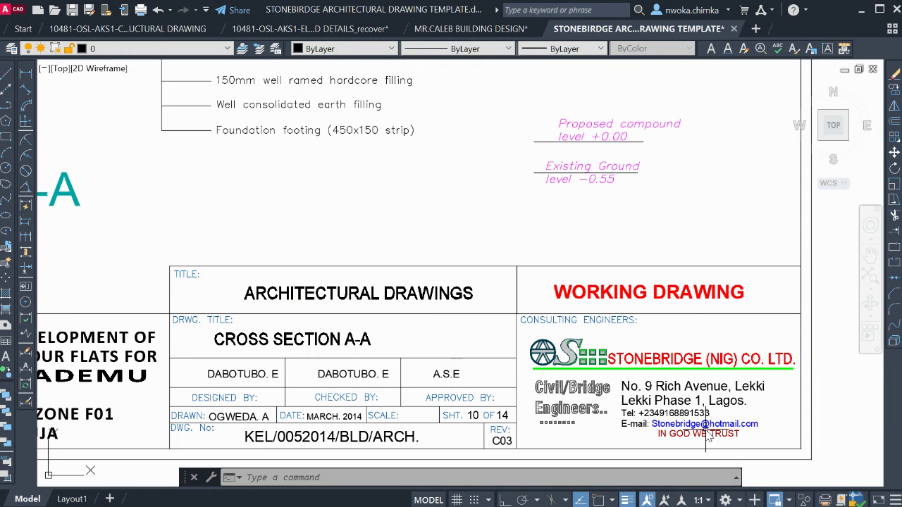
{"action": "scroll", "coordinate": [380, 296], "scroll_direction": "down", "scroll_amount": 6}
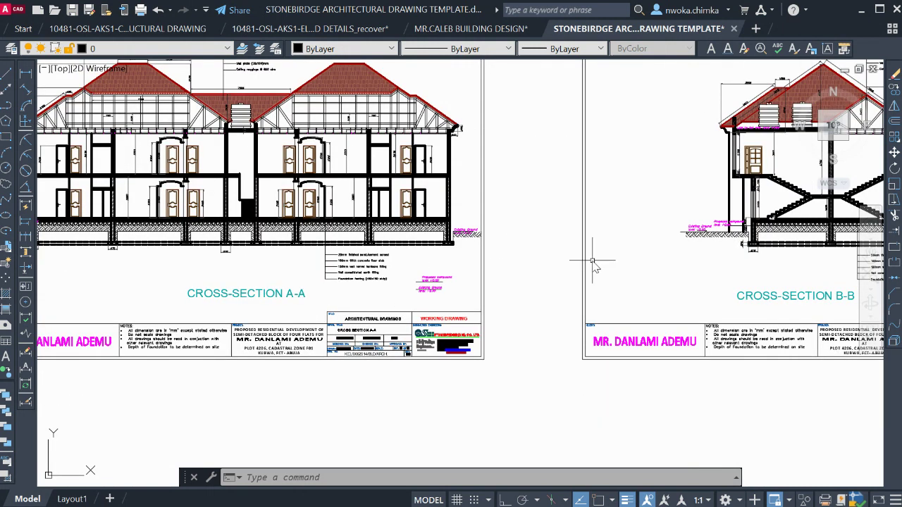
Inspect the staircase flights, landing and foundation in cross-section B-B
{"action": "middle_click_drag", "start_coordinate": [593, 262], "coordinate": [346, 303]}
{"action": "scroll", "coordinate": [502, 320], "scroll_direction": "up", "scroll_amount": 3}
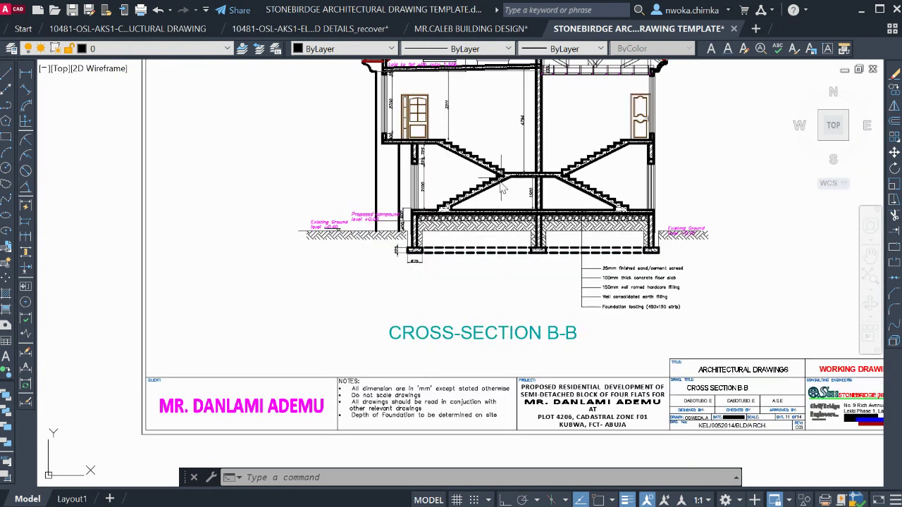
{"action": "scroll", "coordinate": [541, 149], "scroll_direction": "up", "scroll_amount": 2}
{"action": "scroll", "coordinate": [506, 204], "scroll_direction": "down", "scroll_amount": 3}
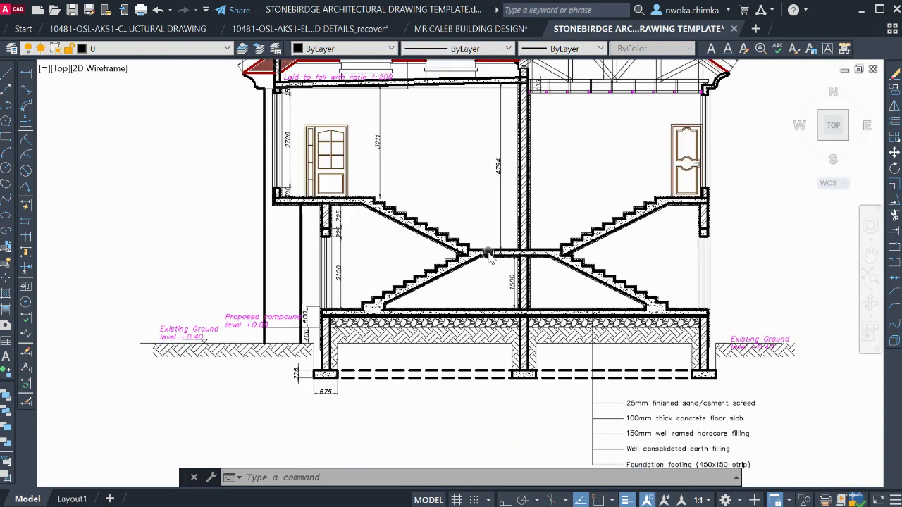
Inspect the two water tanks and the sloping roof slab laid to fall at 1:200 in cross-section B-B
{"action": "scroll", "coordinate": [476, 155], "scroll_direction": "up", "scroll_amount": 4}
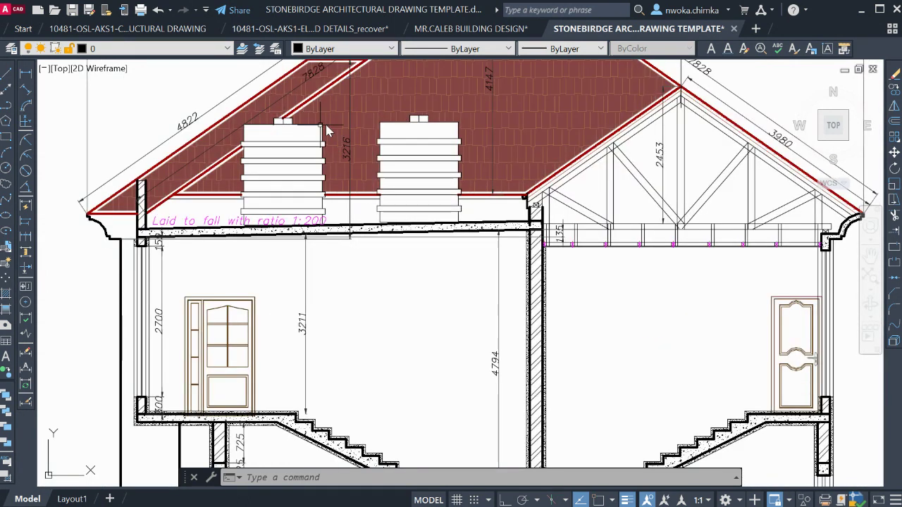
{"action": "scroll", "coordinate": [196, 215], "scroll_direction": "up", "scroll_amount": 2}
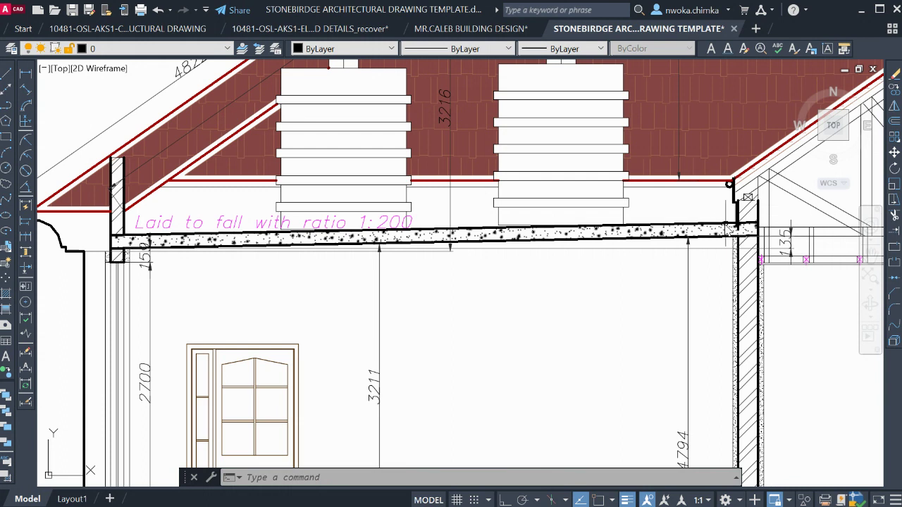
{"action": "scroll", "coordinate": [374, 239], "scroll_direction": "down", "scroll_amount": 2}
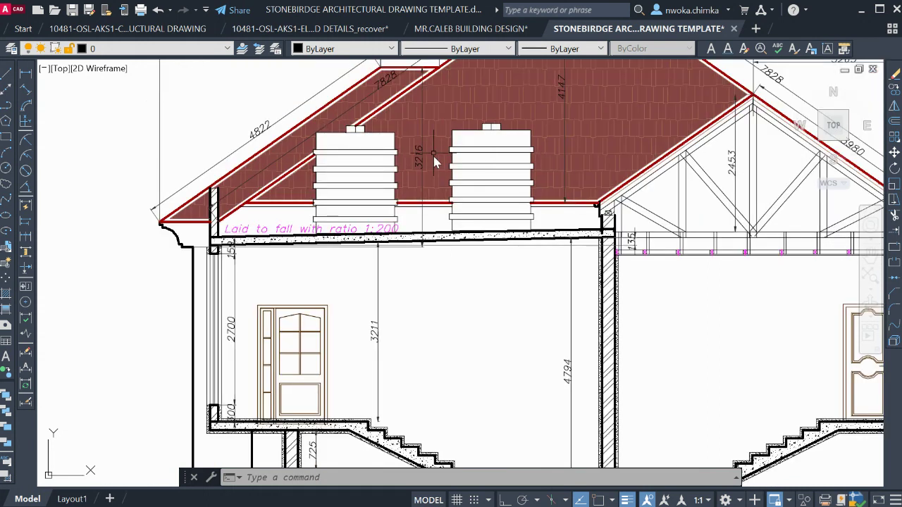
{"action": "scroll", "coordinate": [420, 236], "scroll_direction": "up", "scroll_amount": 2}
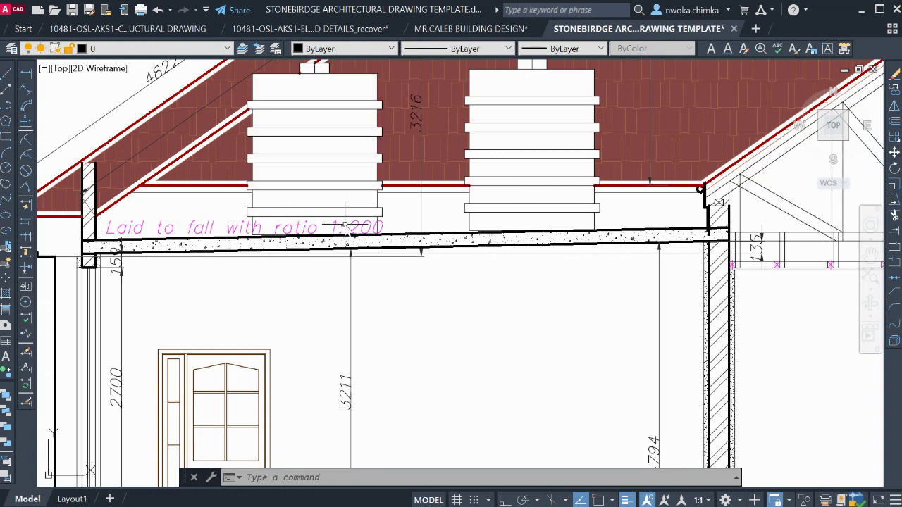
{"action": "scroll", "coordinate": [345, 225], "scroll_direction": "down", "scroll_amount": 6}
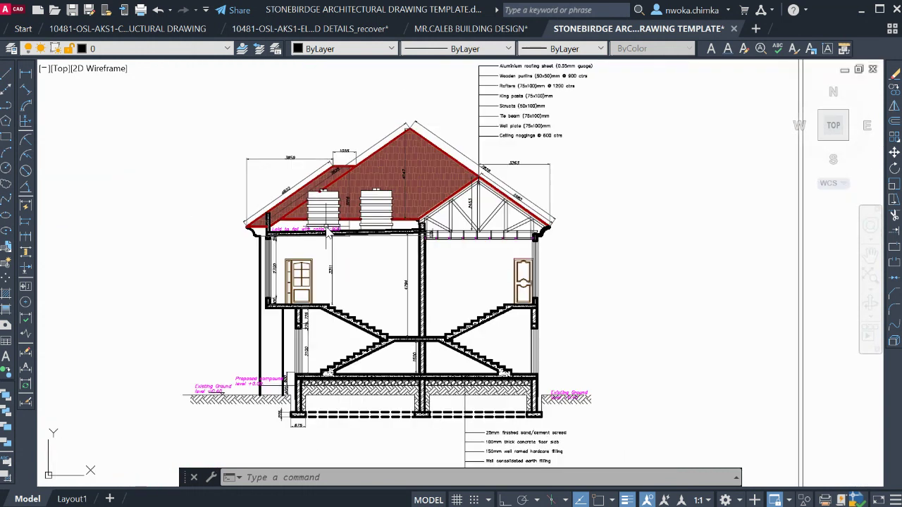
Inspect the roof truss, ceiling noggings and eaves detail in cross-section B-B
{"action": "middle_click_drag", "start_coordinate": [498, 214], "coordinate": [314, 192]}
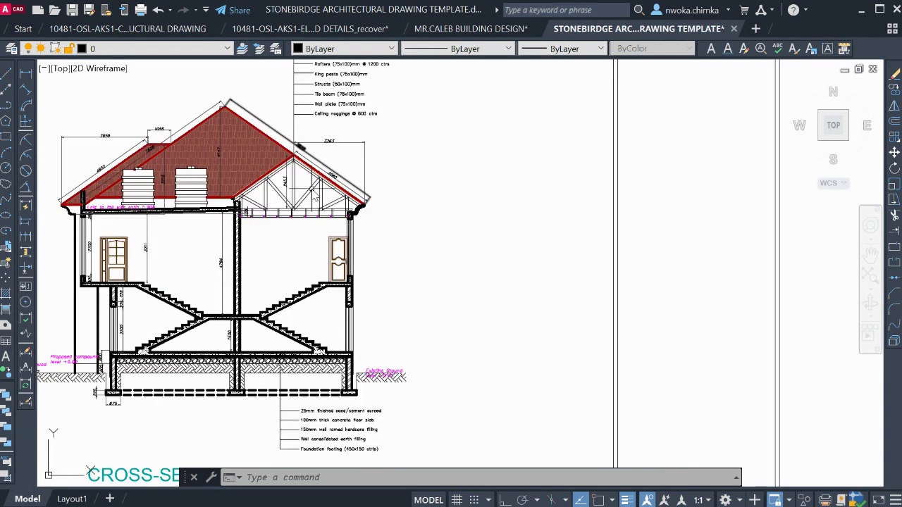
{"action": "scroll", "coordinate": [314, 190], "scroll_direction": "up", "scroll_amount": 3}
{"action": "scroll", "coordinate": [331, 105], "scroll_direction": "up", "scroll_amount": 3}
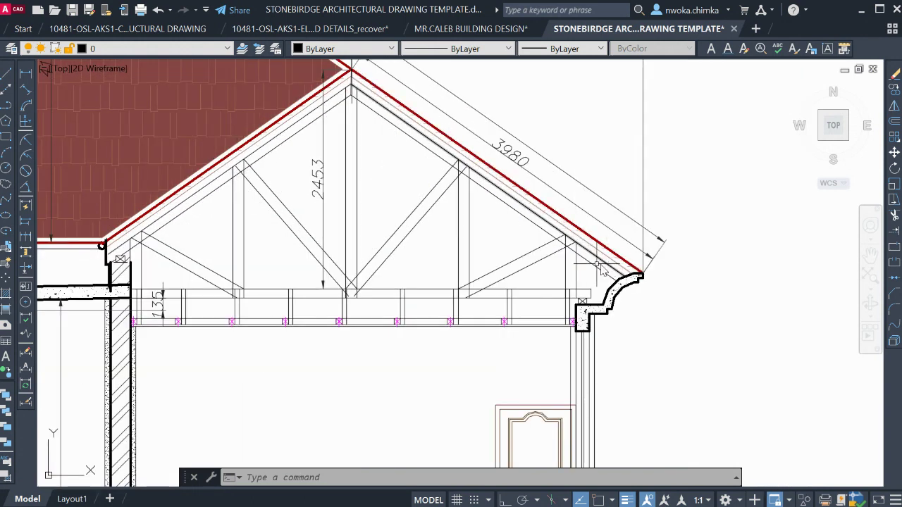
{"action": "scroll", "coordinate": [336, 251], "scroll_direction": "down", "scroll_amount": 3}
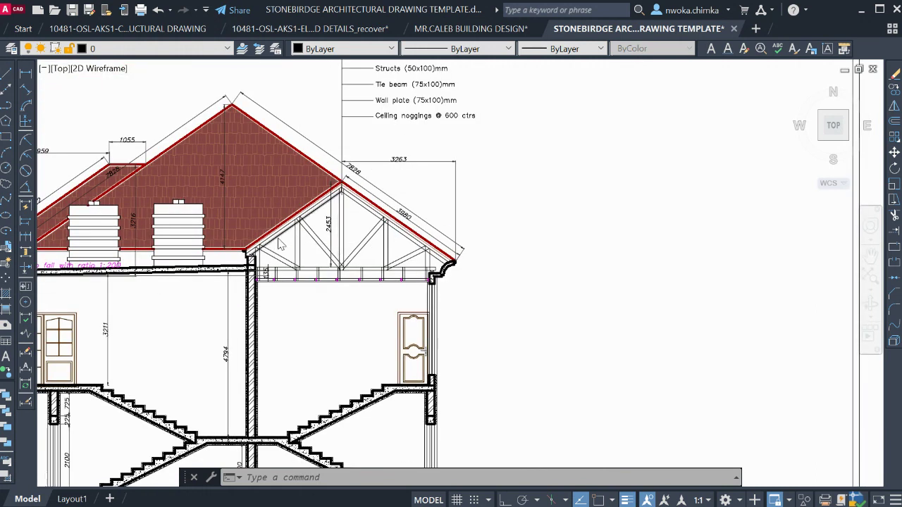
Examine the cross-section C-C sheet, including its roof trusses, floors, doors and foundations
{"action": "scroll", "coordinate": [281, 247], "scroll_direction": "down", "scroll_amount": 5}
{"action": "middle_click_drag", "start_coordinate": [599, 238], "coordinate": [454, 169]}
{"action": "scroll", "coordinate": [585, 239], "scroll_direction": "up", "scroll_amount": 4}
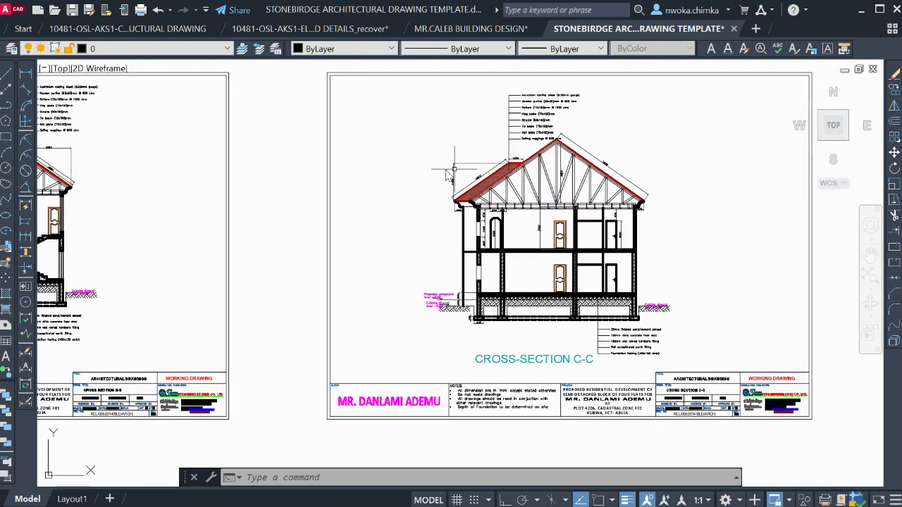
{"action": "scroll", "coordinate": [527, 220], "scroll_direction": "down", "scroll_amount": 2}
{"action": "scroll", "coordinate": [526, 218], "scroll_direction": "down", "scroll_amount": 4}
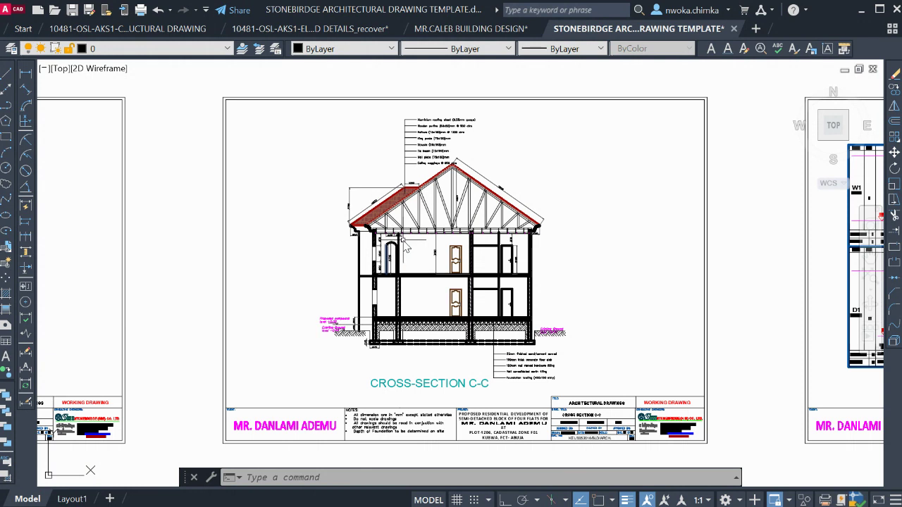
Examine window types W1 to W5 in the doors and windows schedule, including sizes, quantities and room locations
{"action": "middle_click_drag", "start_coordinate": [539, 247], "coordinate": [302, 243]}
{"action": "scroll", "coordinate": [477, 314], "scroll_direction": "up", "scroll_amount": 4}
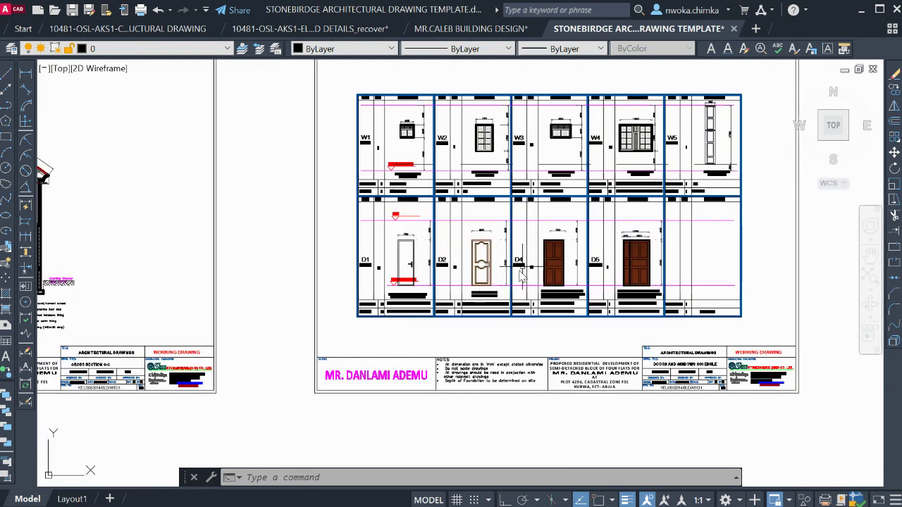
{"action": "scroll", "coordinate": [380, 139], "scroll_direction": "up", "scroll_amount": 1}
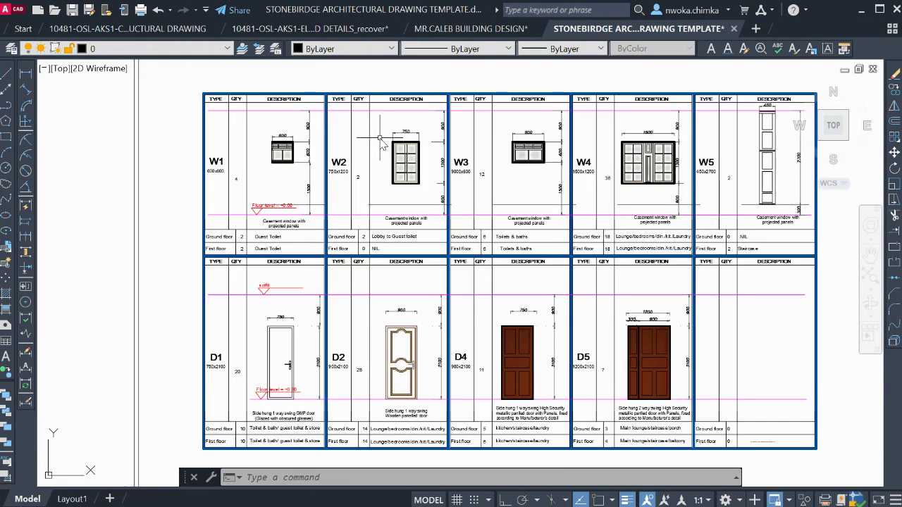
{"action": "scroll", "coordinate": [268, 142], "scroll_direction": "up", "scroll_amount": 4}
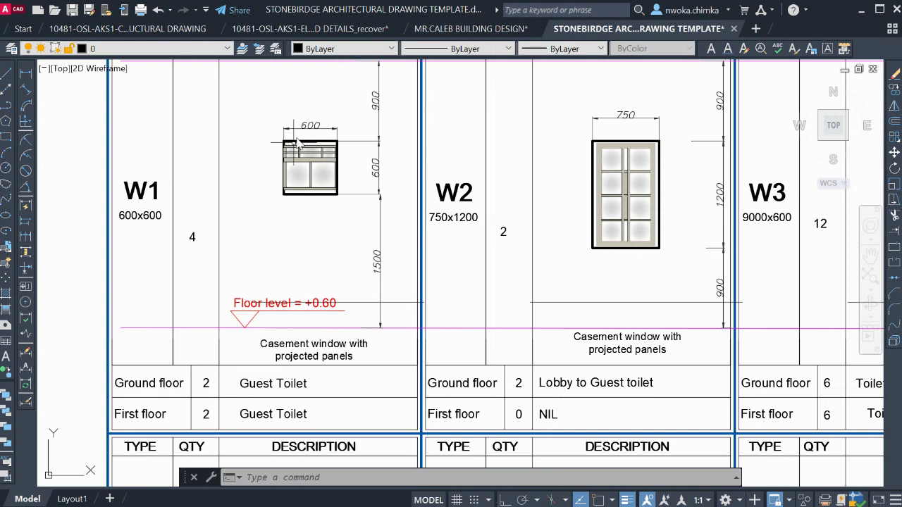
{"action": "scroll", "coordinate": [282, 211], "scroll_direction": "down", "scroll_amount": 3}
{"action": "scroll", "coordinate": [369, 207], "scroll_direction": "up", "scroll_amount": 3}
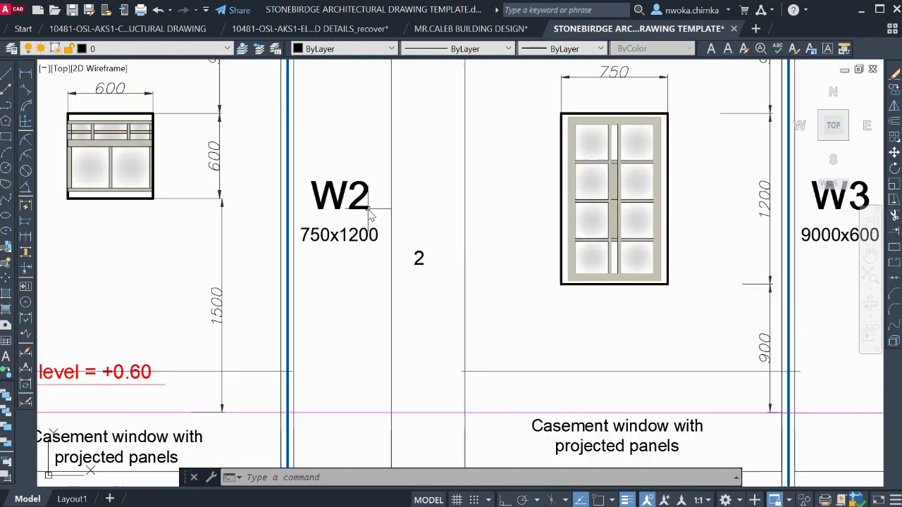
{"action": "scroll", "coordinate": [394, 197], "scroll_direction": "down", "scroll_amount": 5}
{"action": "scroll", "coordinate": [589, 246], "scroll_direction": "up", "scroll_amount": 4}
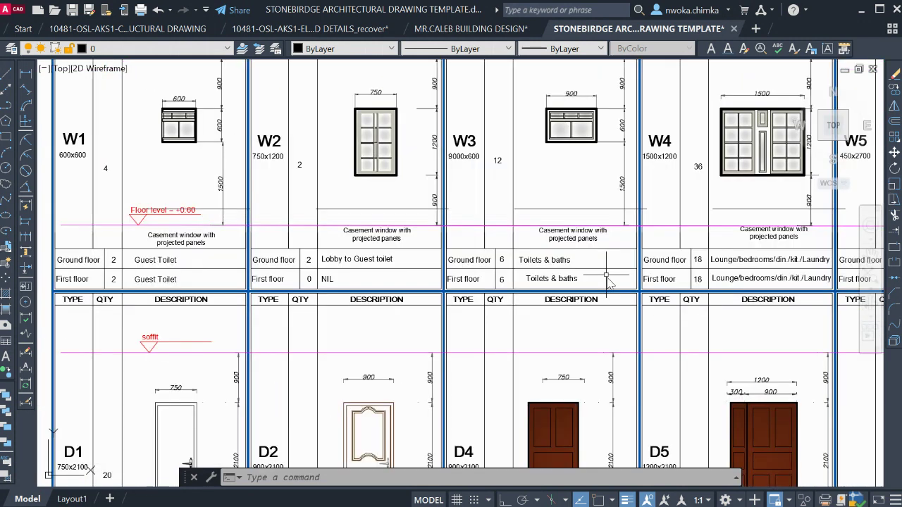
{"action": "scroll", "coordinate": [557, 233], "scroll_direction": "down", "scroll_amount": 5}
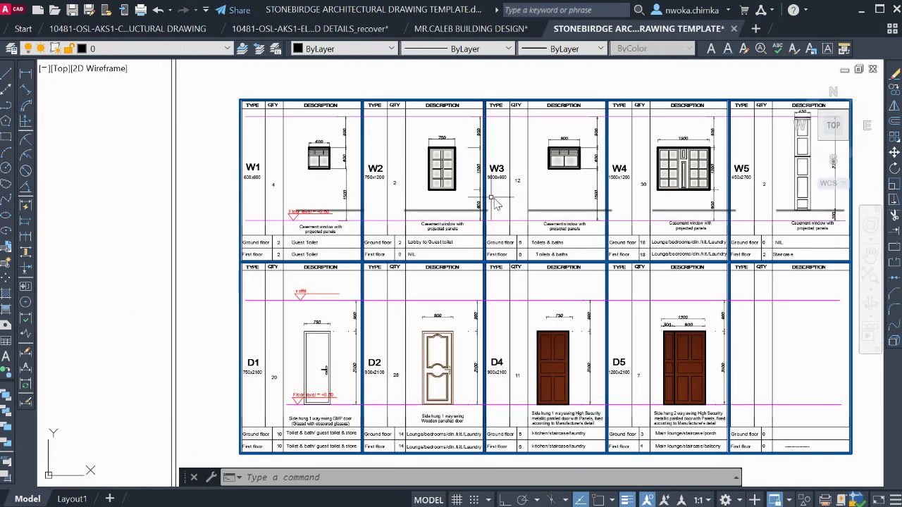
{"action": "scroll", "coordinate": [403, 214], "scroll_direction": "down", "scroll_amount": 3}
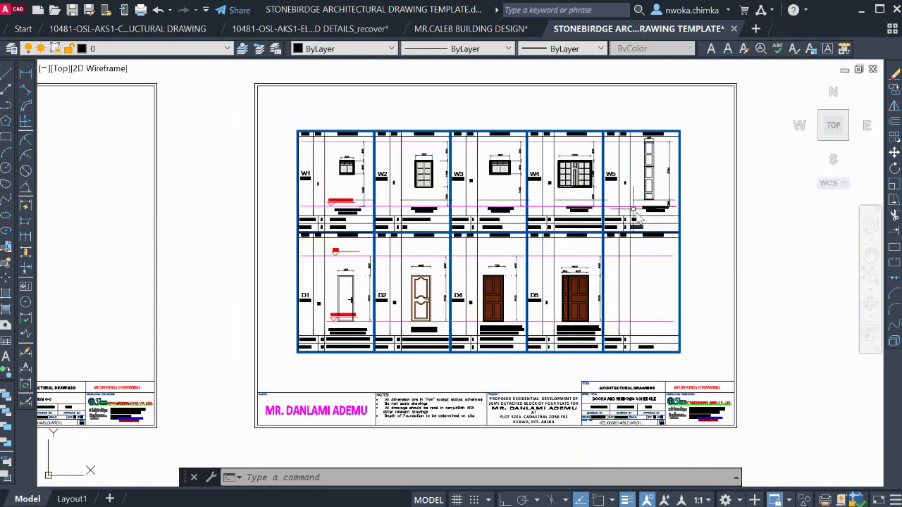
Examine door types D1, D2, D4 and D5 in the schedule, including their sizes, quantities and descriptions
{"action": "scroll", "coordinate": [522, 305], "scroll_direction": "up", "scroll_amount": 5}
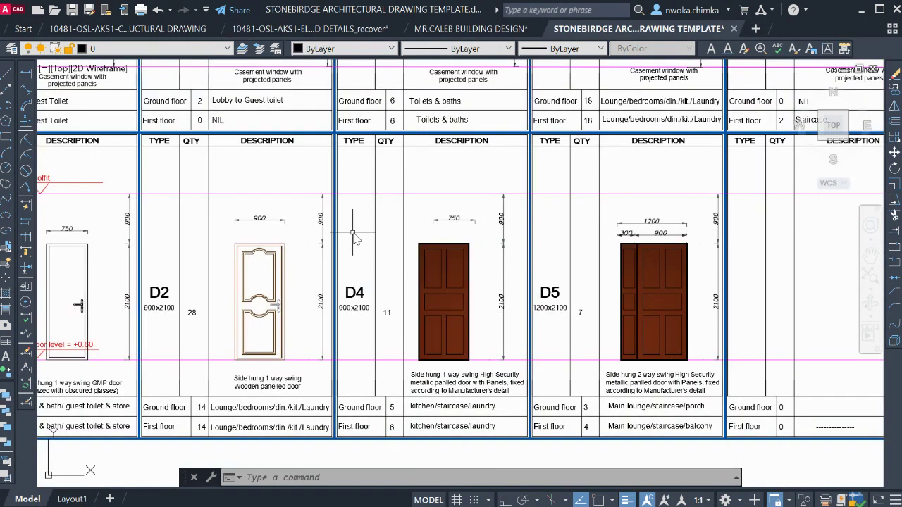
{"action": "left_click", "coordinate": [260, 247]}
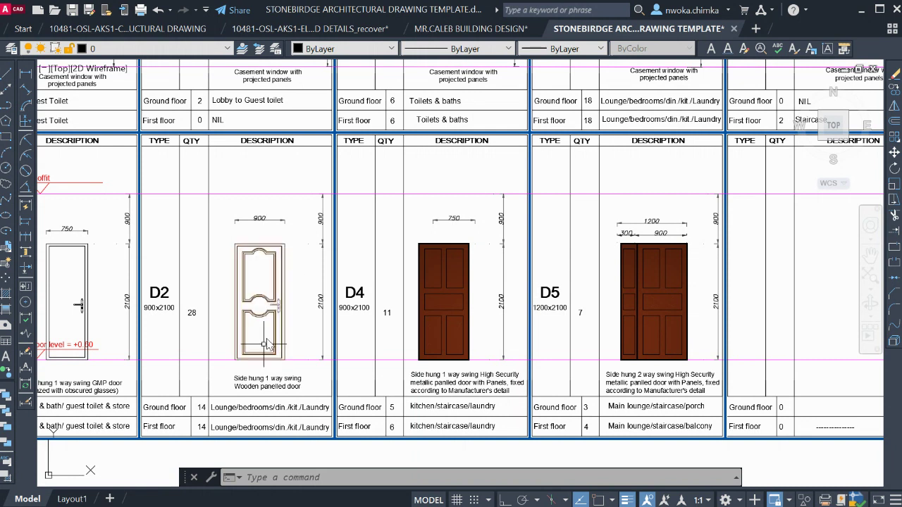
{"action": "scroll", "coordinate": [245, 396], "scroll_direction": "down", "scroll_amount": 5}
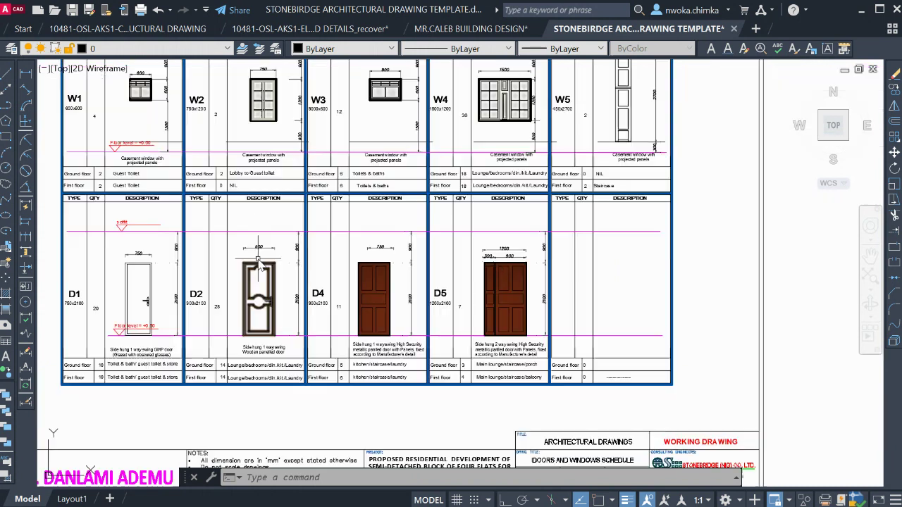
Examine the sanitary plan sheet, including the septic tank and soakaway plans, their sections and the inspection chamber detail
{"action": "scroll", "coordinate": [706, 239], "scroll_direction": "up", "scroll_amount": 4}
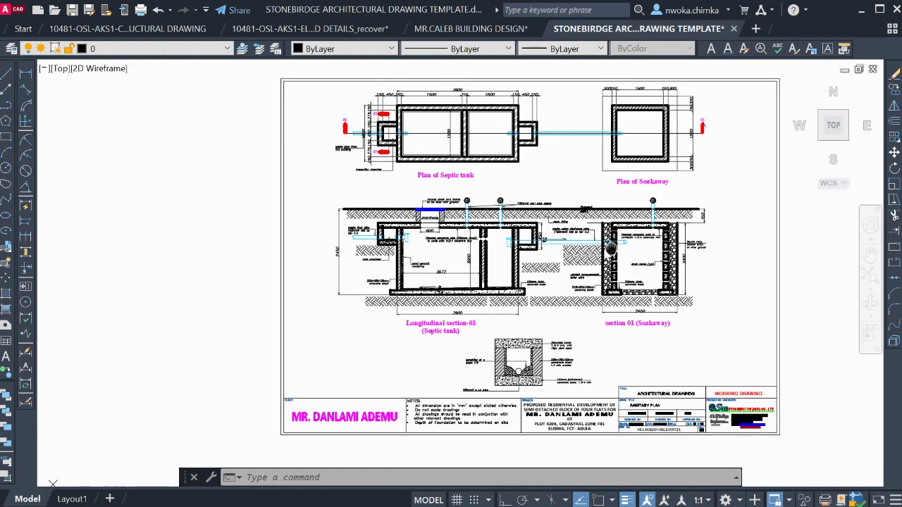
{"action": "scroll", "coordinate": [443, 128], "scroll_direction": "up", "scroll_amount": 3}
{"action": "scroll", "coordinate": [442, 129], "scroll_direction": "down", "scroll_amount": 4}
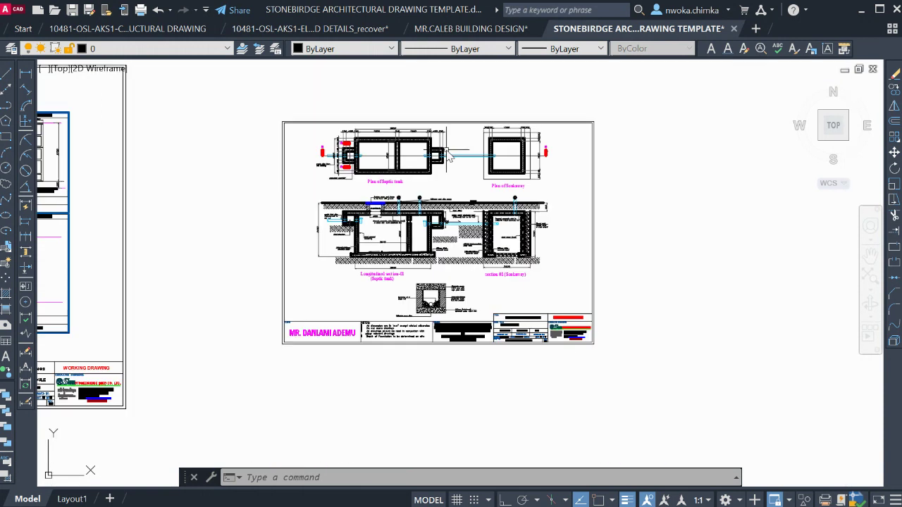
{"action": "scroll", "coordinate": [446, 301], "scroll_direction": "up", "scroll_amount": 2}
{"action": "scroll", "coordinate": [484, 147], "scroll_direction": "up", "scroll_amount": 2}
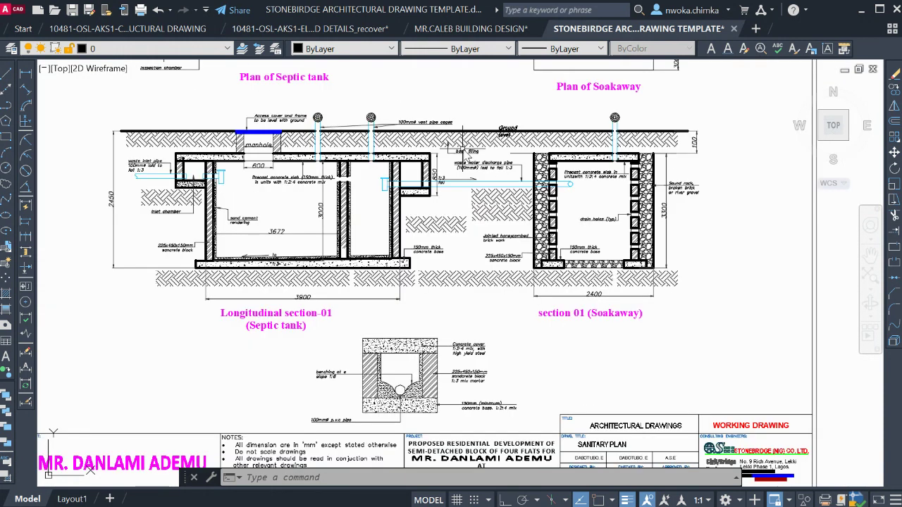
Look over the full row of sheets and return to the front elevation sheet
{"action": "scroll", "coordinate": [706, 280], "scroll_direction": "down", "scroll_amount": 6}
{"action": "scroll", "coordinate": [706, 281], "scroll_direction": "down", "scroll_amount": 3}
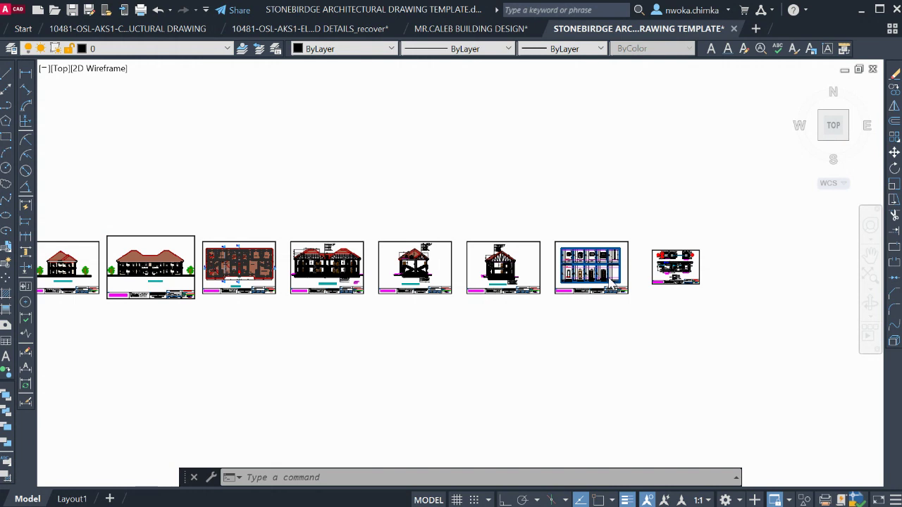
{"action": "scroll", "coordinate": [189, 275], "scroll_direction": "up", "scroll_amount": 3}
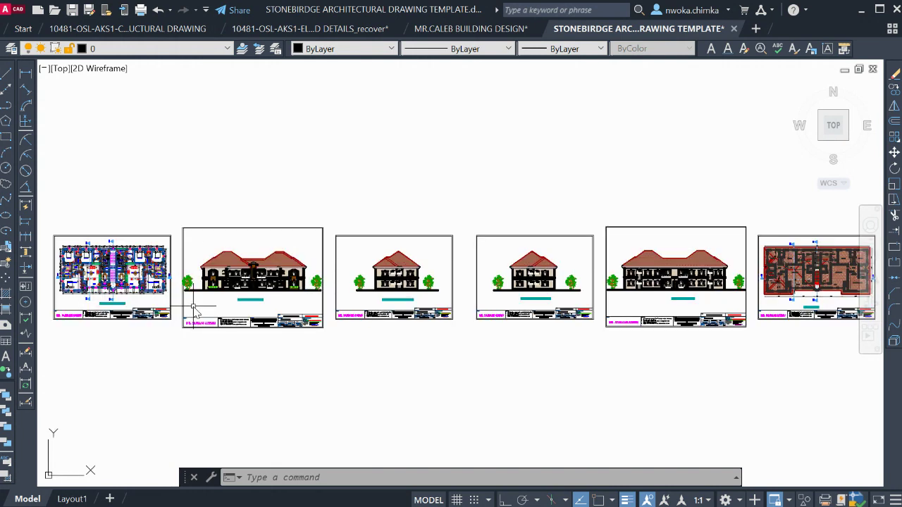
{"action": "scroll", "coordinate": [192, 303], "scroll_direction": "up", "scroll_amount": 2}
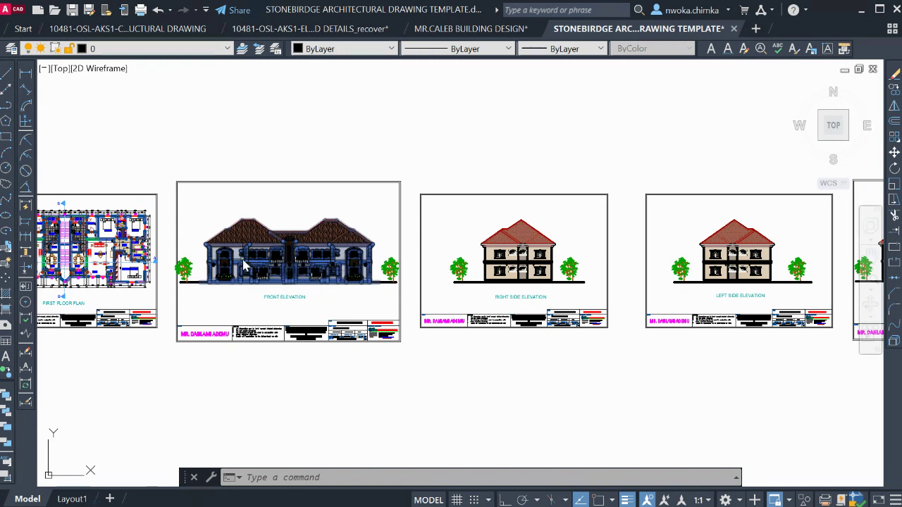
{"action": "middle_click_drag", "start_coordinate": [244, 264], "coordinate": [325, 259]}
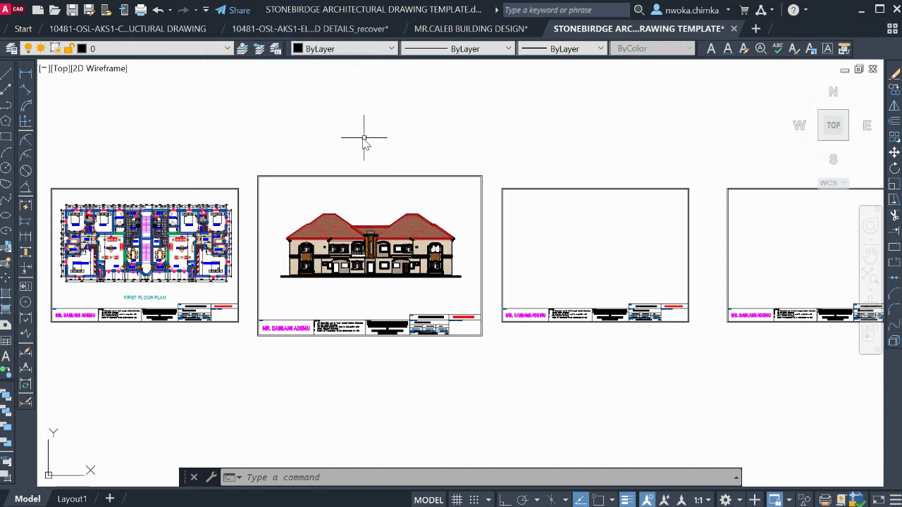
Examine the front elevation, including its roof, brick central tower, windows, balconies, entrance doors and title block
{"action": "scroll", "coordinate": [364, 141], "scroll_direction": "up", "scroll_amount": 2}
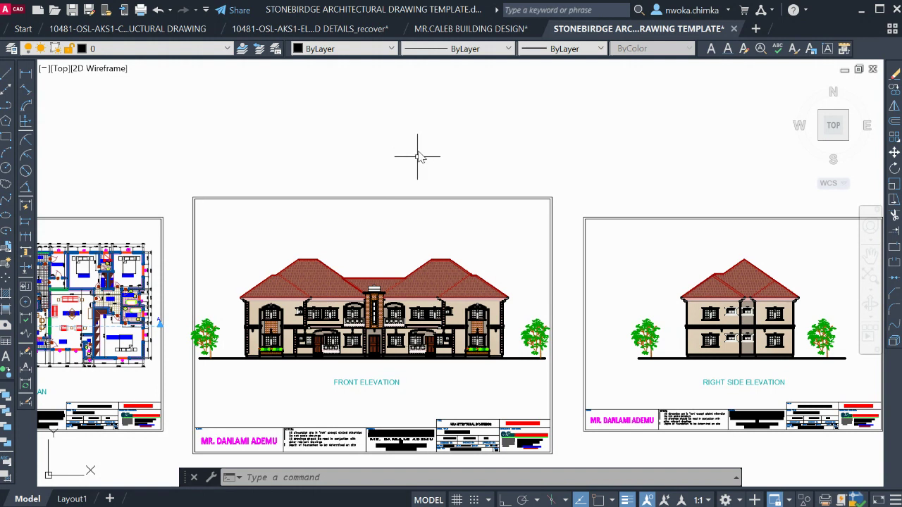
{"action": "scroll", "coordinate": [360, 331], "scroll_direction": "up", "scroll_amount": 4}
{"action": "scroll", "coordinate": [278, 262], "scroll_direction": "down", "scroll_amount": 2}
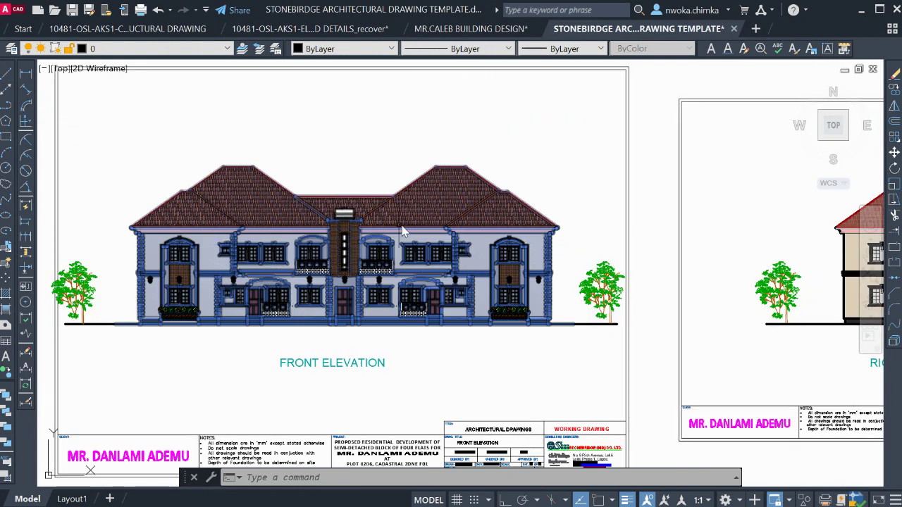
{"action": "middle_click_drag", "start_coordinate": [377, 197], "coordinate": [447, 188]}
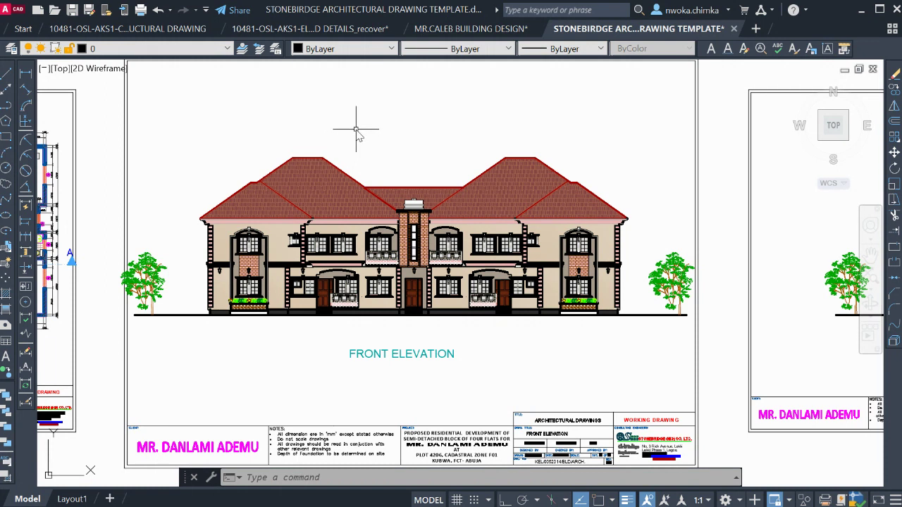
{"action": "scroll", "coordinate": [445, 161], "scroll_direction": "up", "scroll_amount": 2}
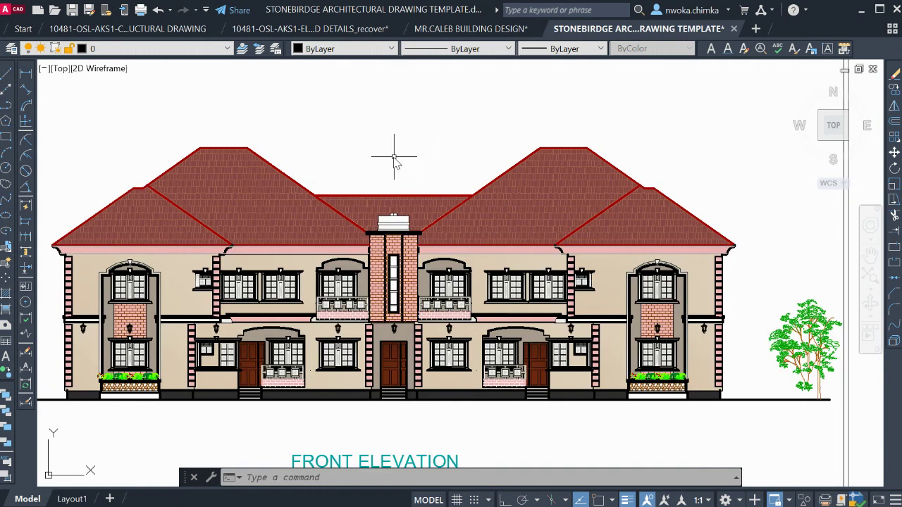
{"action": "scroll", "coordinate": [467, 145], "scroll_direction": "down", "scroll_amount": 2}
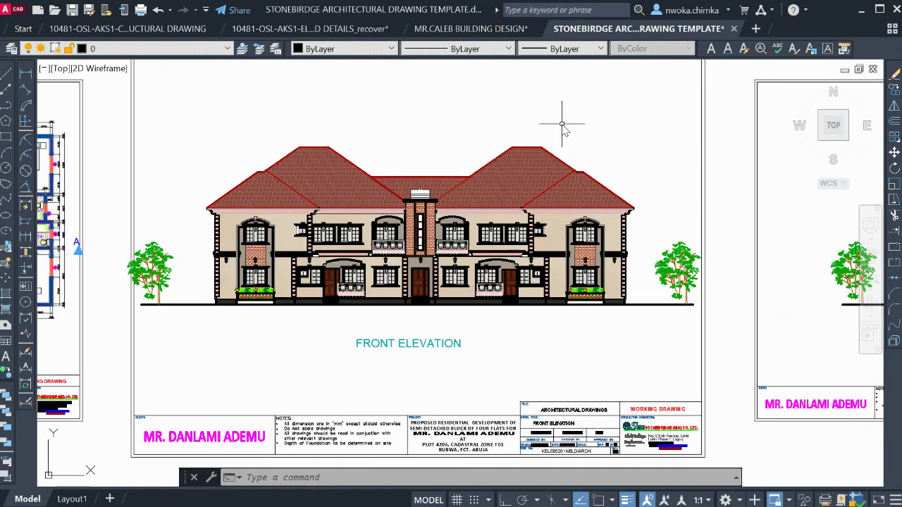
{"action": "scroll", "coordinate": [475, 117], "scroll_direction": "up", "scroll_amount": 2}
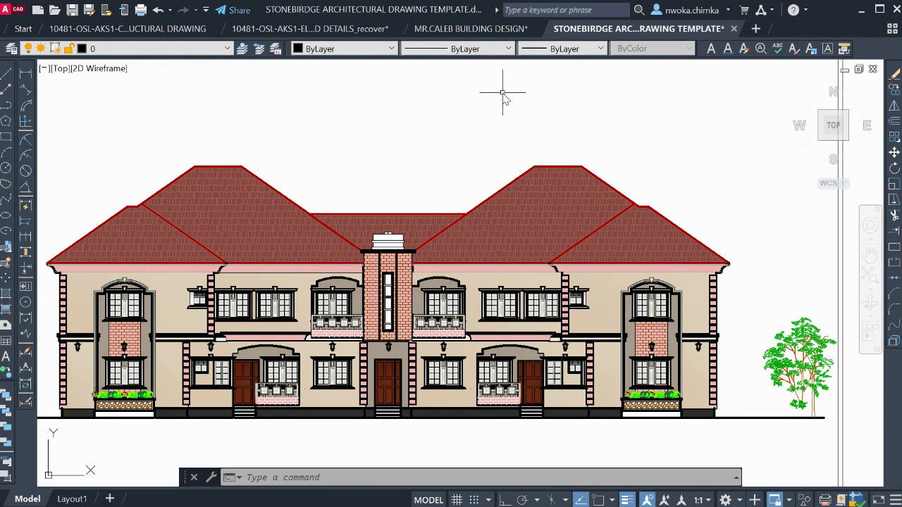
{"action": "scroll", "coordinate": [521, 99], "scroll_direction": "down", "scroll_amount": 2}
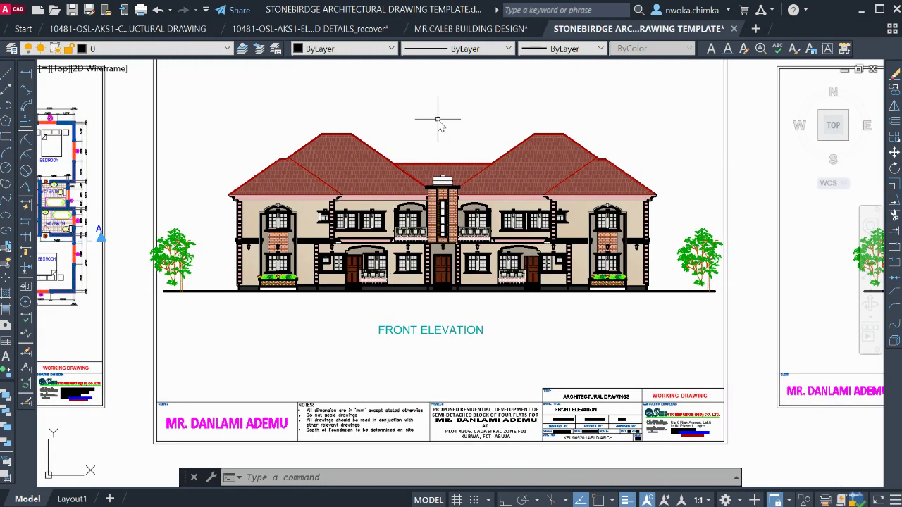